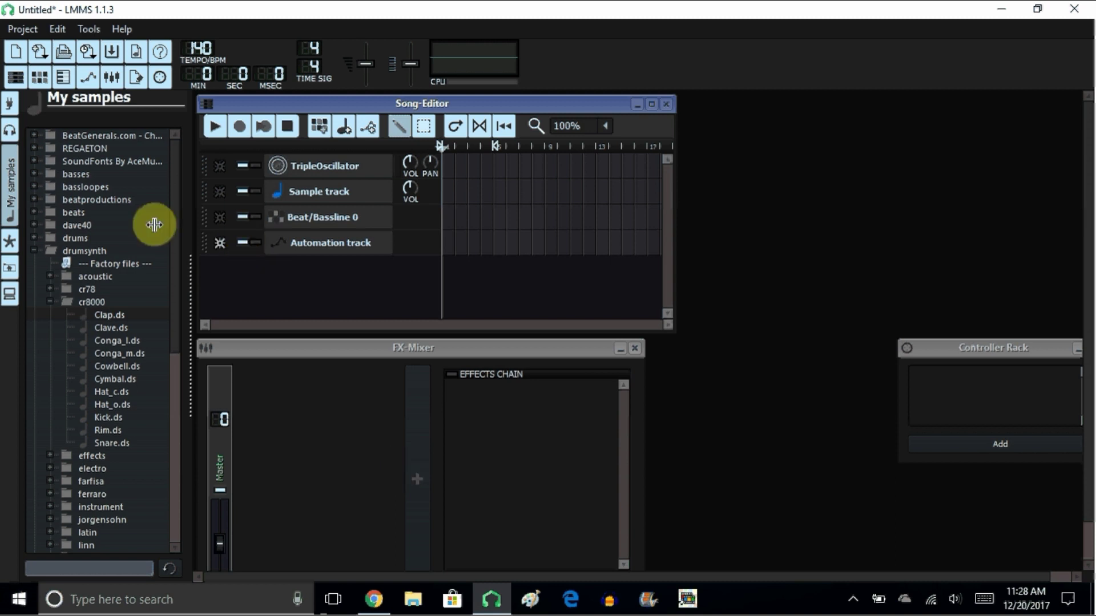
Add a VeSTige instrument track to the song and open its plugin window
{"action": "left_click", "coordinate": [10, 108]}
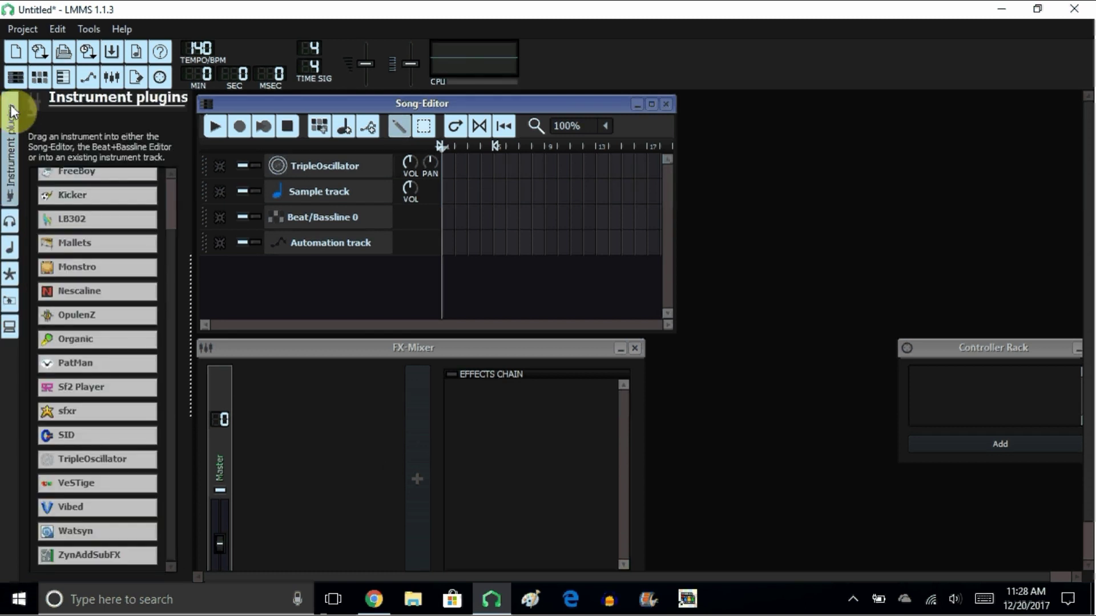
{"action": "left_click_drag", "start_coordinate": [81, 497], "coordinate": [223, 279]}
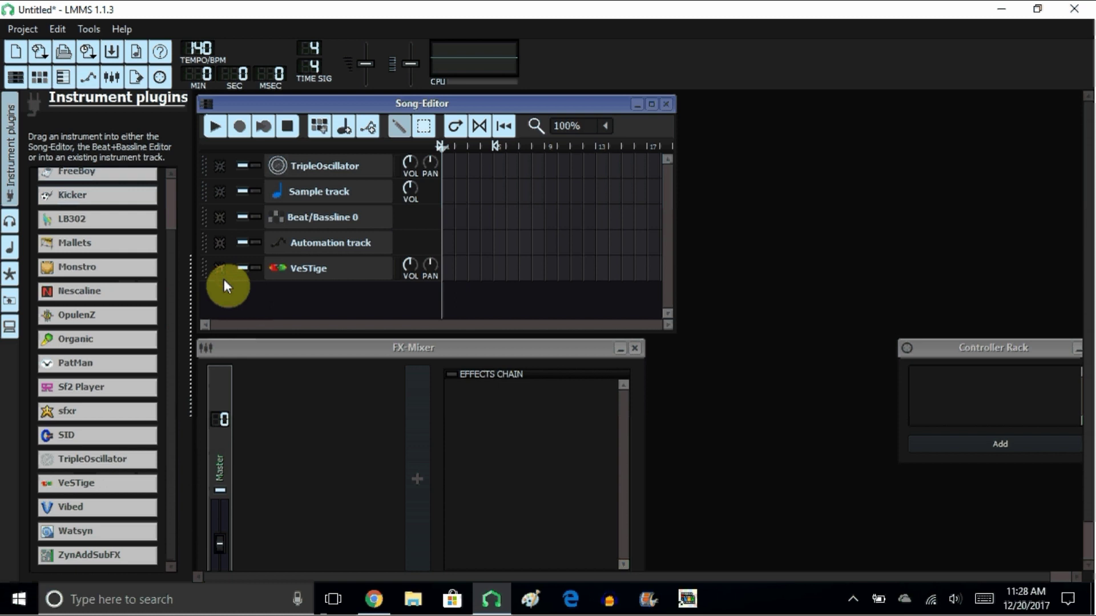
{"action": "left_click", "coordinate": [321, 274]}
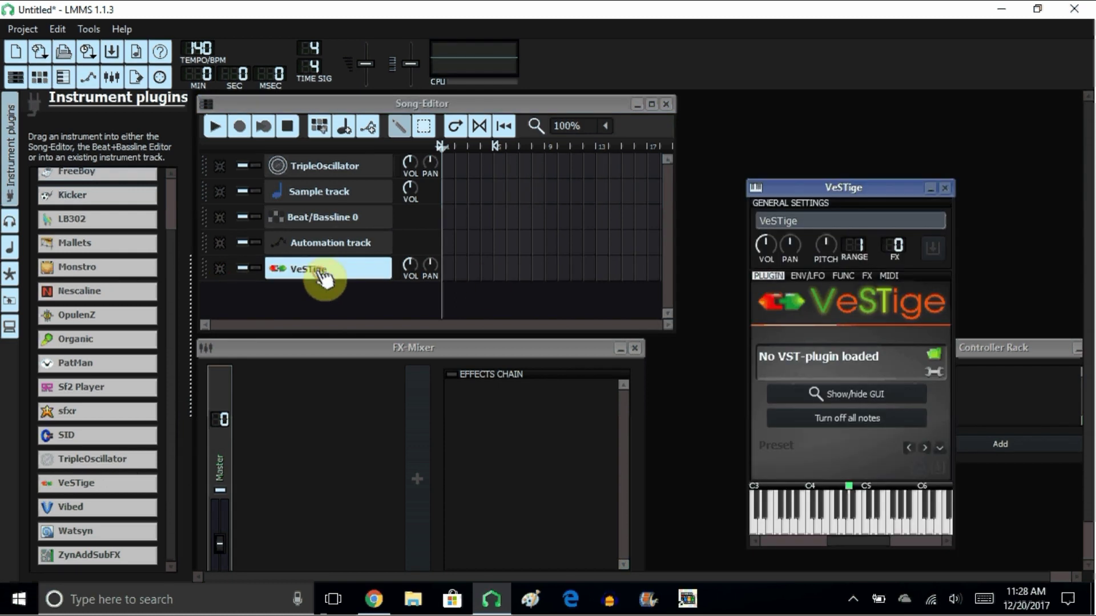
Load ersdrums.dll from the bass vst folder as the VST plugin in VeSTige
{"action": "left_click", "coordinate": [934, 354]}
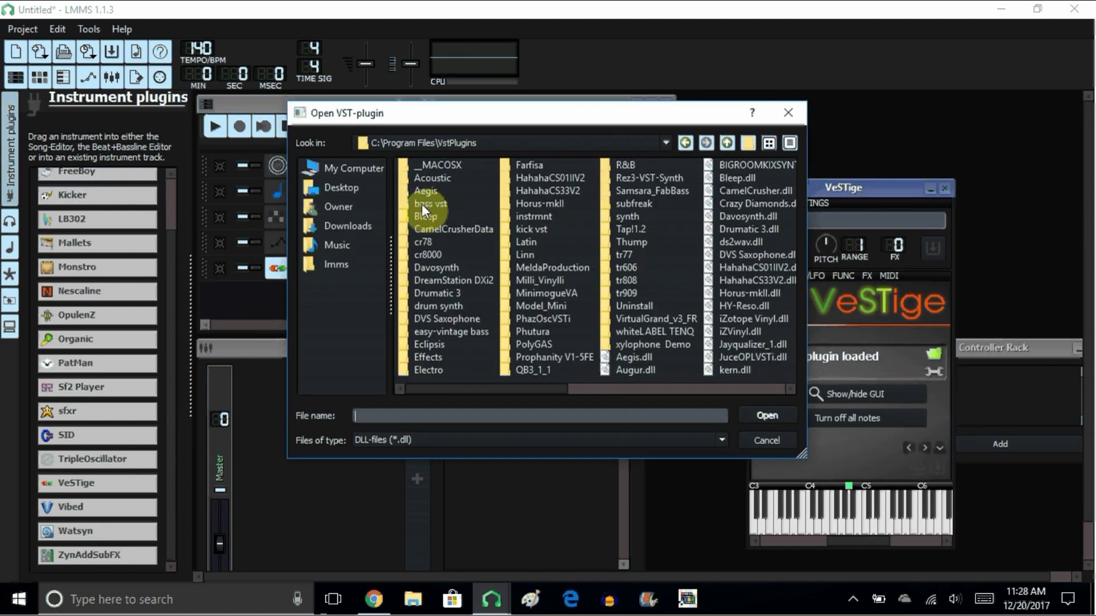
{"action": "double_click", "coordinate": [422, 204]}
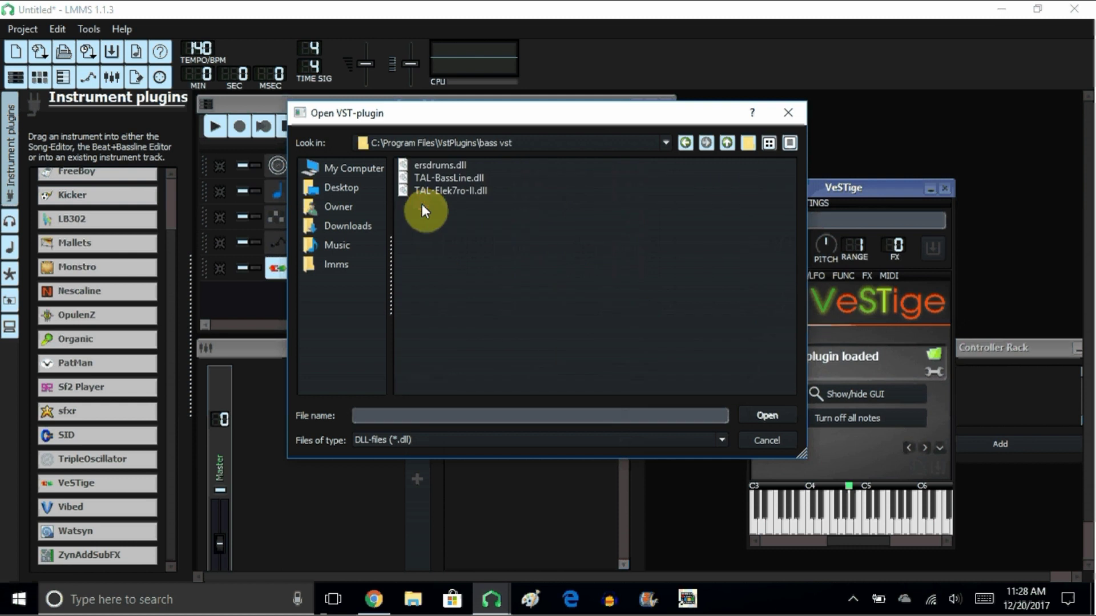
{"action": "left_click", "coordinate": [425, 165]}
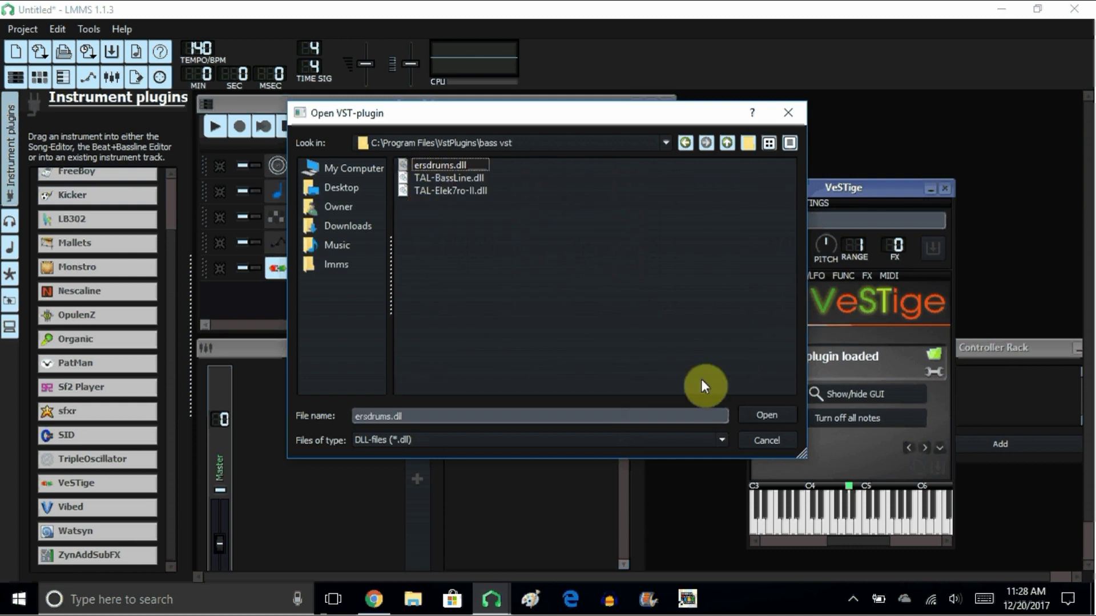
{"action": "left_click", "coordinate": [766, 417]}
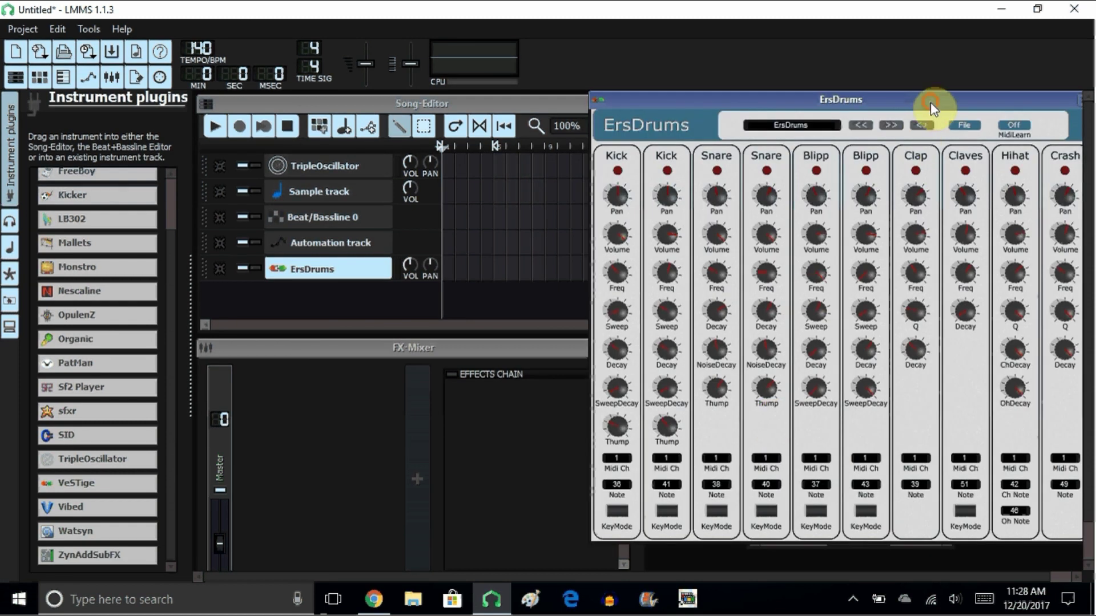
Enable KeyMode on the first Kick channel of ErsDrums and close the plugin interface and instrument window
{"action": "left_click_drag", "start_coordinate": [930, 101], "coordinate": [874, 110]}
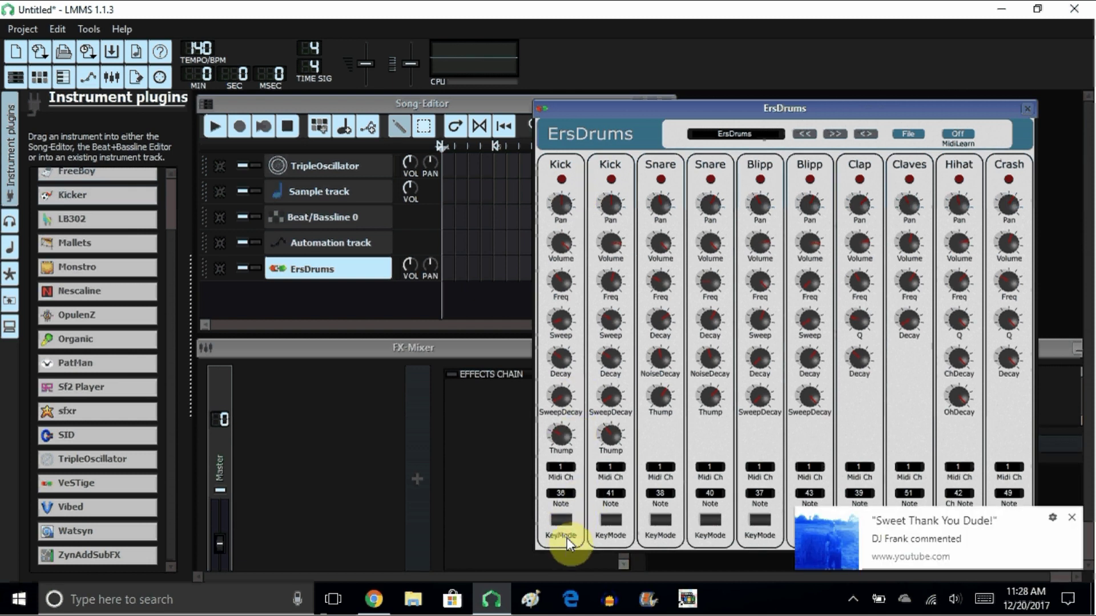
{"action": "left_click", "coordinate": [559, 520]}
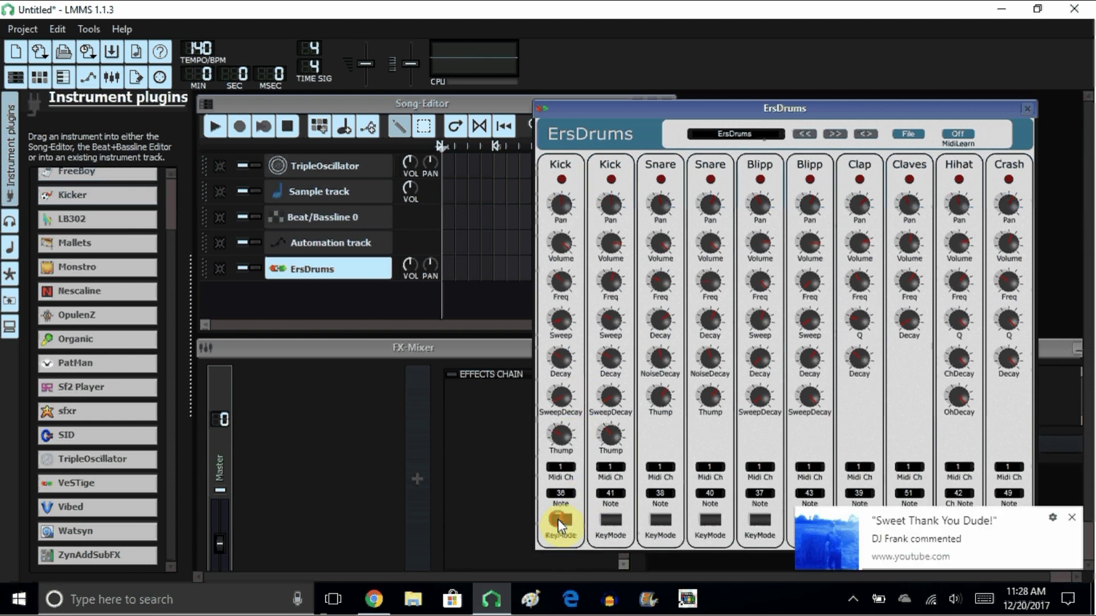
{"action": "left_click", "coordinate": [1073, 521]}
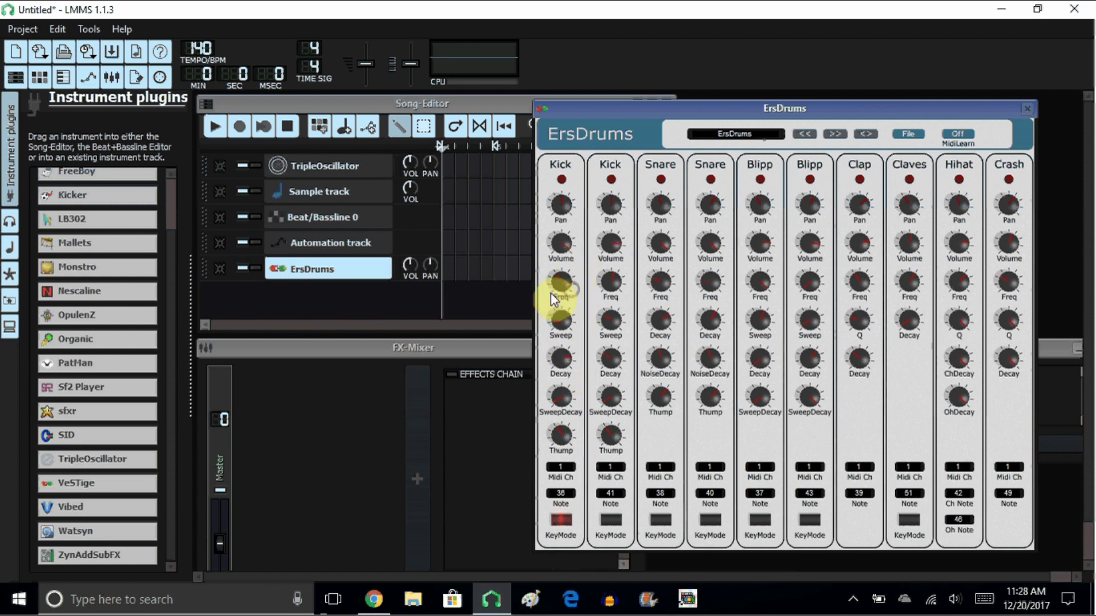
{"action": "left_click_drag", "start_coordinate": [853, 109], "coordinate": [659, 124]}
{"action": "left_click", "coordinate": [875, 394]}
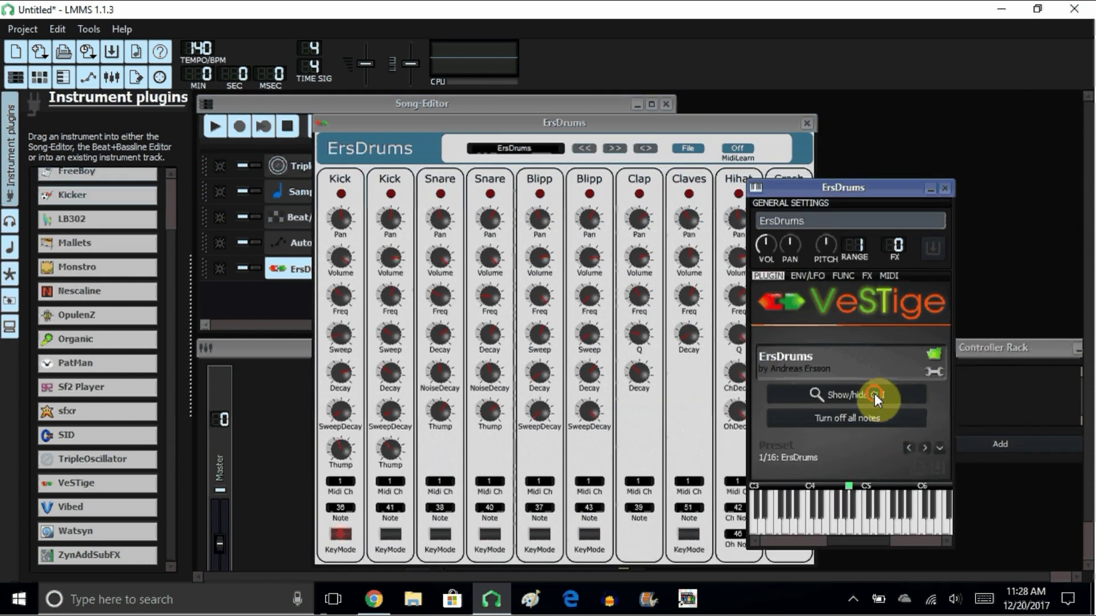
{"action": "left_click", "coordinate": [944, 189]}
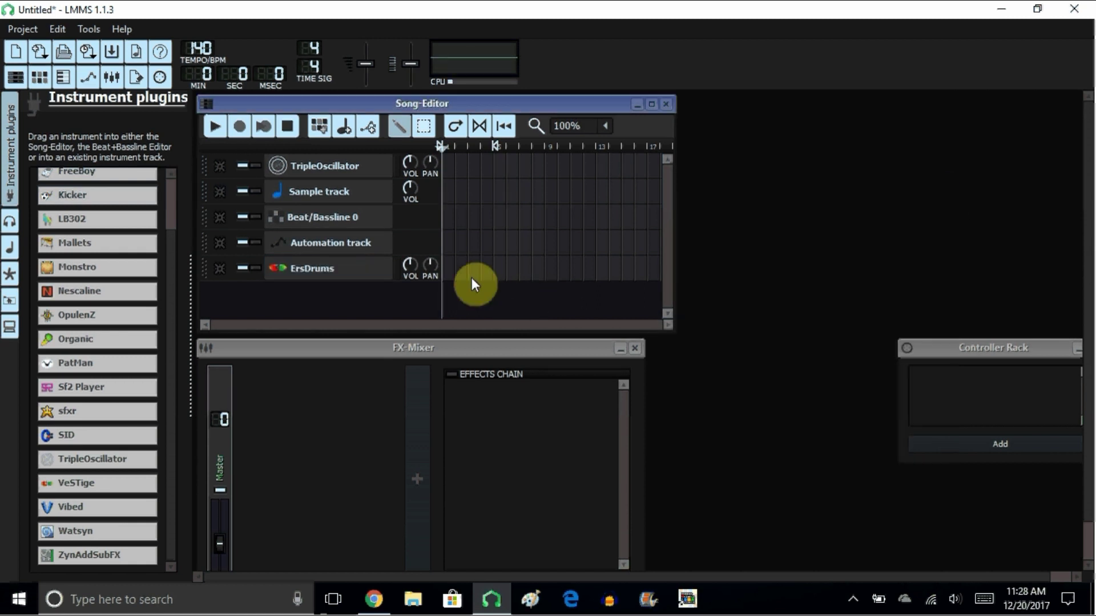
Open the ErsDrums pattern in the piano roll and place quarter-length A4 notes in bars 1 and 2, with one C5 note in bar 2
{"action": "double_click", "coordinate": [452, 268]}
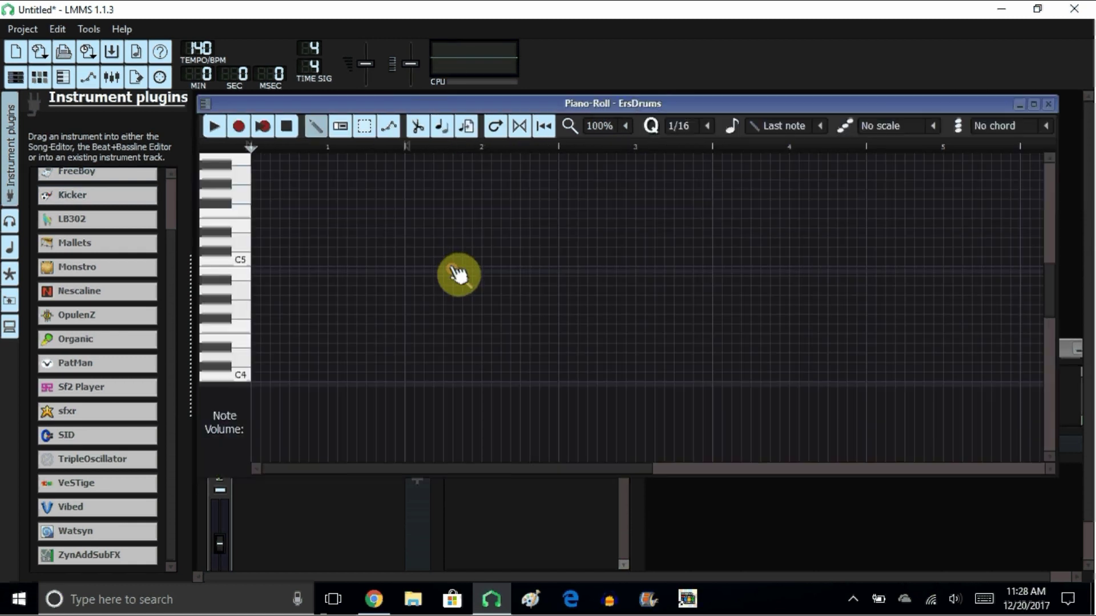
{"action": "left_click", "coordinate": [258, 290]}
{"action": "left_click_drag", "start_coordinate": [262, 290], "coordinate": [289, 291]}
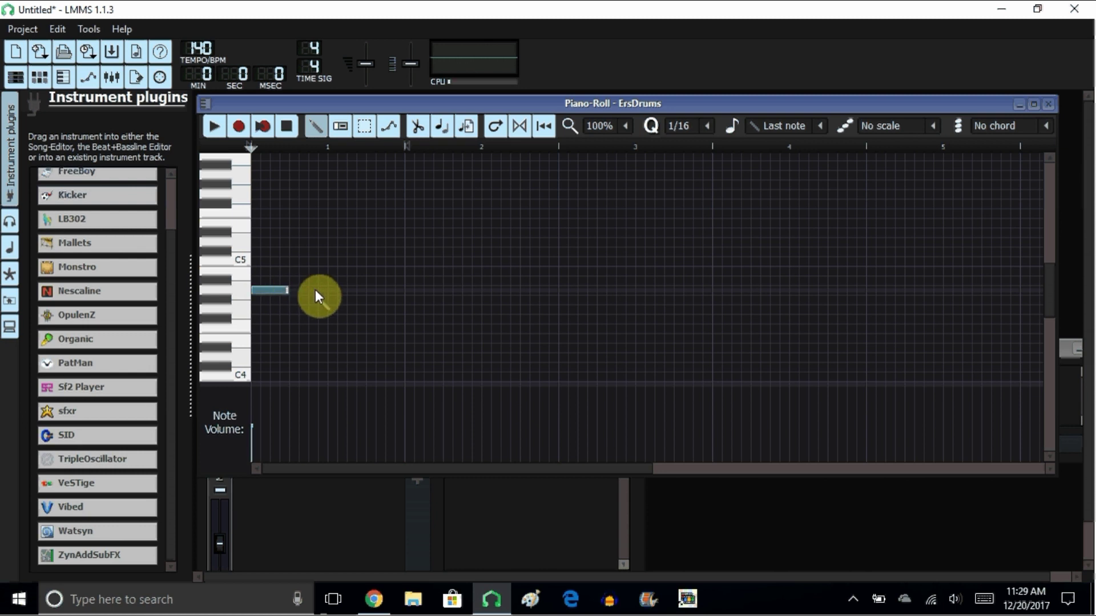
{"action": "left_click", "coordinate": [409, 294]}
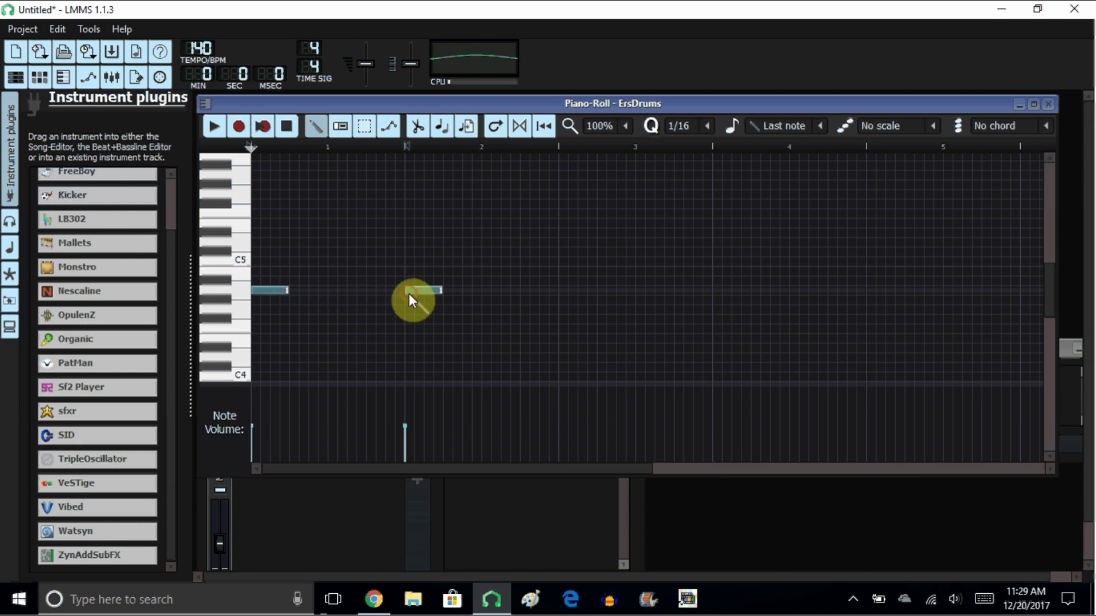
{"action": "left_click", "coordinate": [428, 261]}
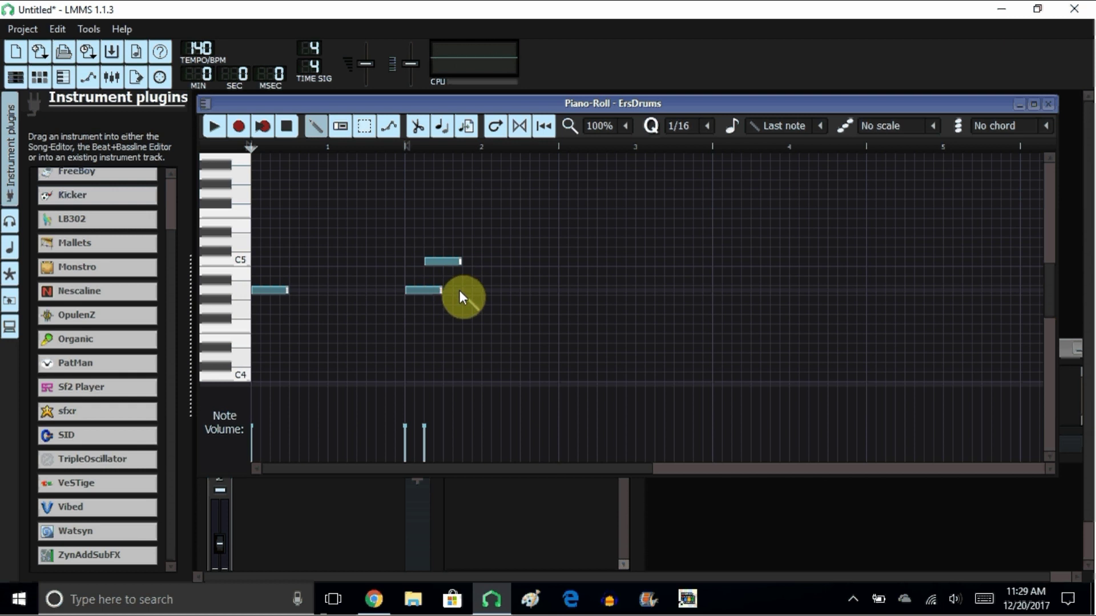
{"action": "left_click", "coordinate": [459, 290]}
{"action": "left_click_drag", "start_coordinate": [460, 290], "coordinate": [483, 291]}
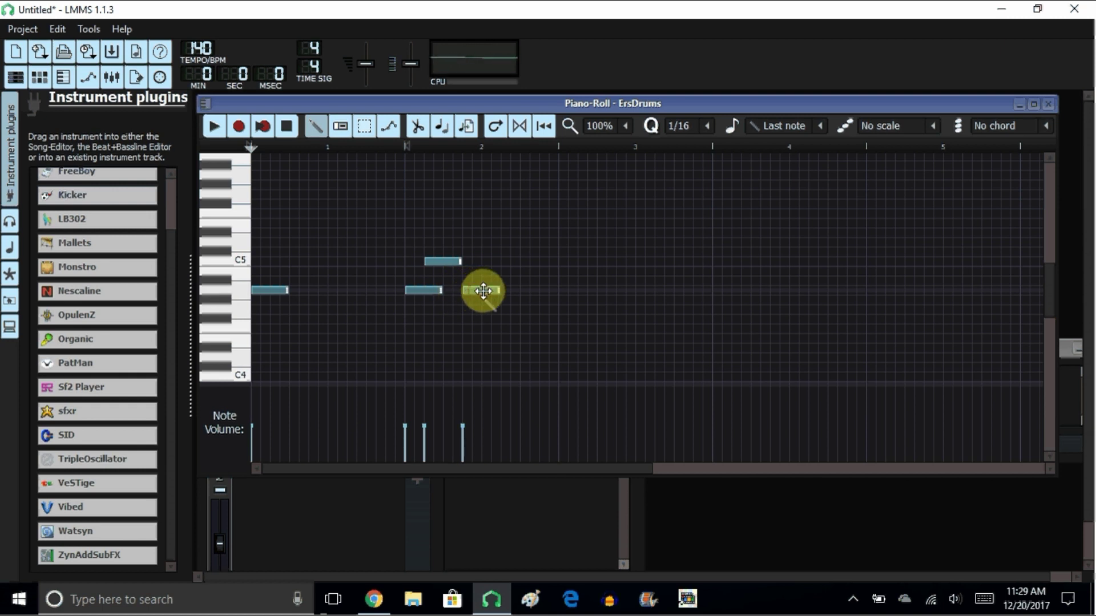
Place two quarter-length A4 notes in each of bars 3 and 4, plus one C5 note near the start of bar 3
{"action": "left_click", "coordinate": [564, 290]}
{"action": "left_click", "coordinate": [577, 279]}
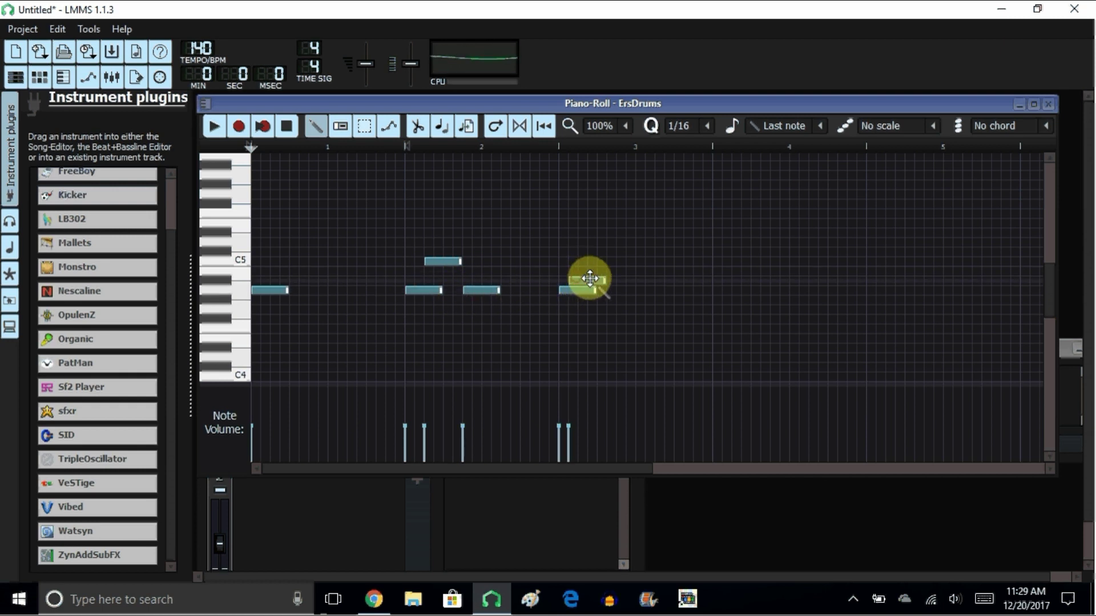
{"action": "left_click_drag", "start_coordinate": [589, 279], "coordinate": [587, 290]}
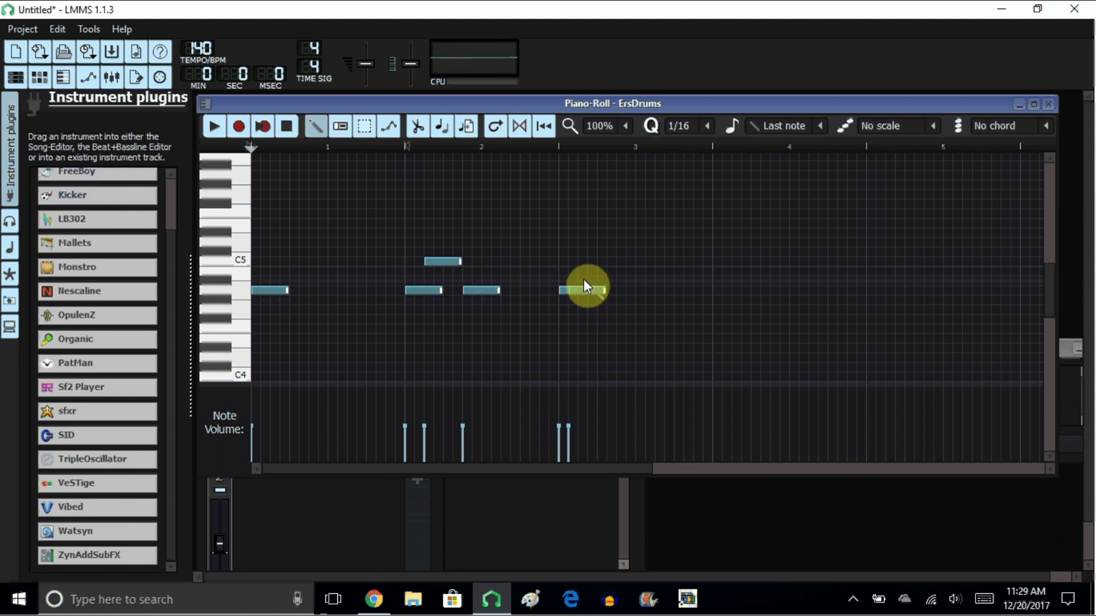
{"action": "left_click", "coordinate": [586, 285]}
{"action": "left_click_drag", "start_coordinate": [587, 285], "coordinate": [573, 260]}
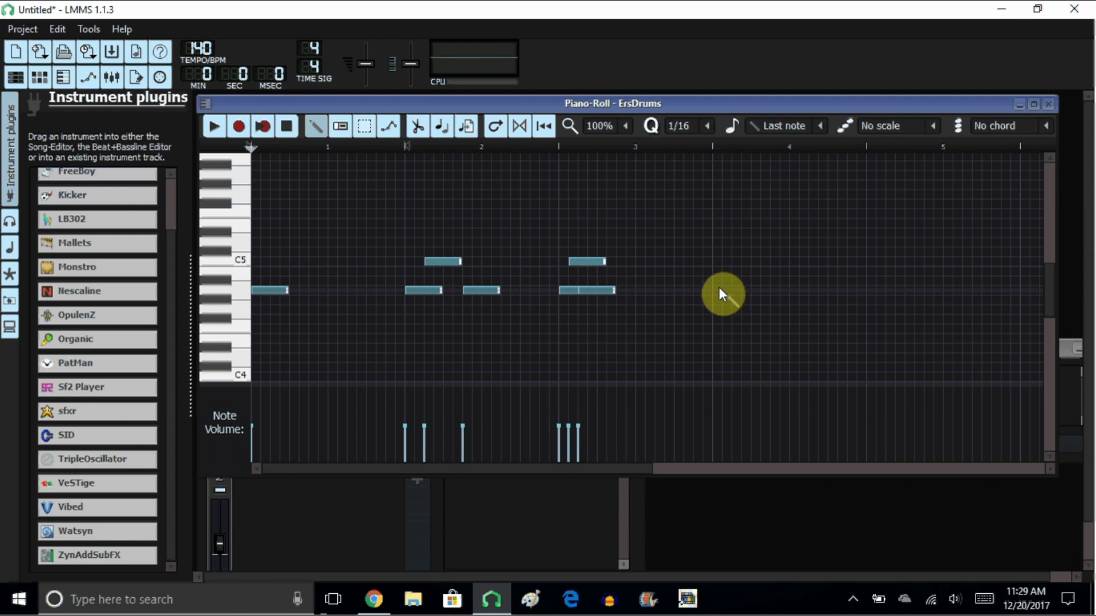
{"action": "left_click", "coordinate": [718, 289]}
{"action": "left_click", "coordinate": [752, 289]}
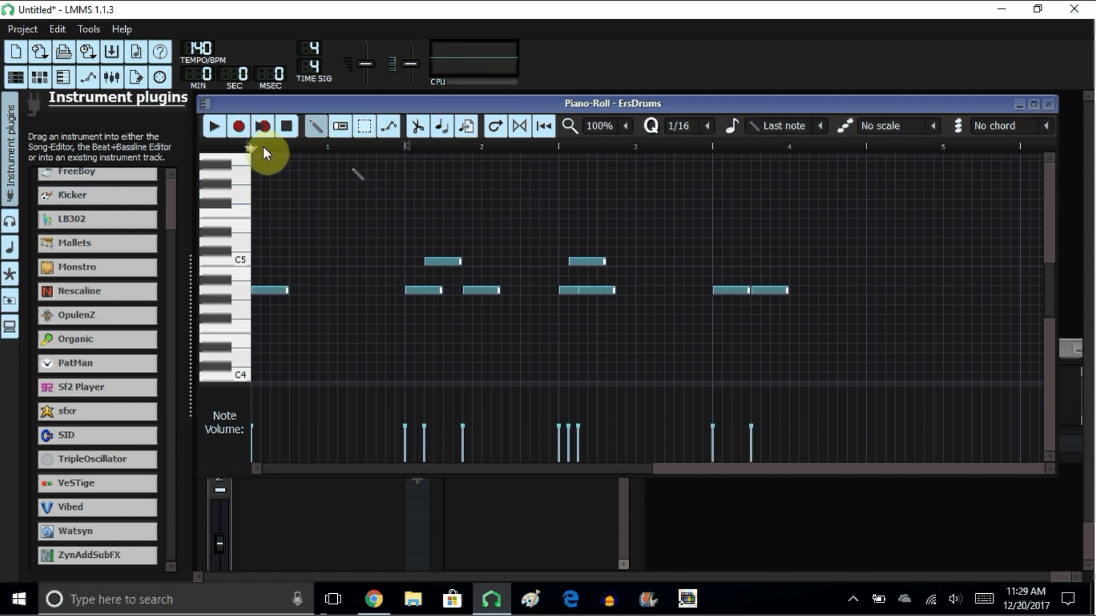
Shift the drum pattern's notes down one octave, playing it before and after the change, and close the piano roll
{"action": "left_click", "coordinate": [217, 127]}
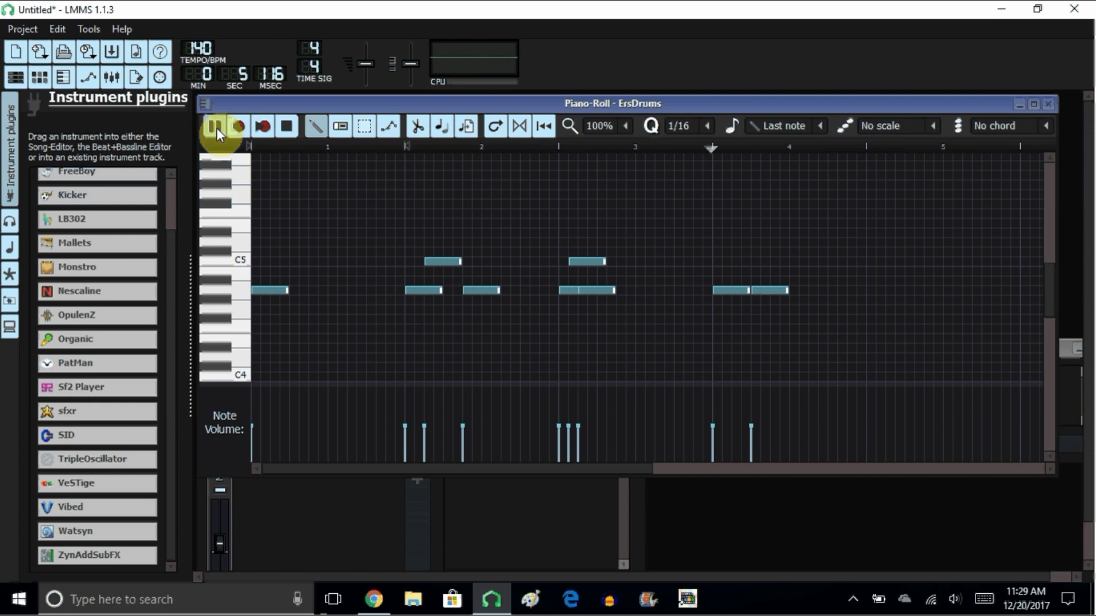
{"action": "left_click", "coordinate": [287, 125]}
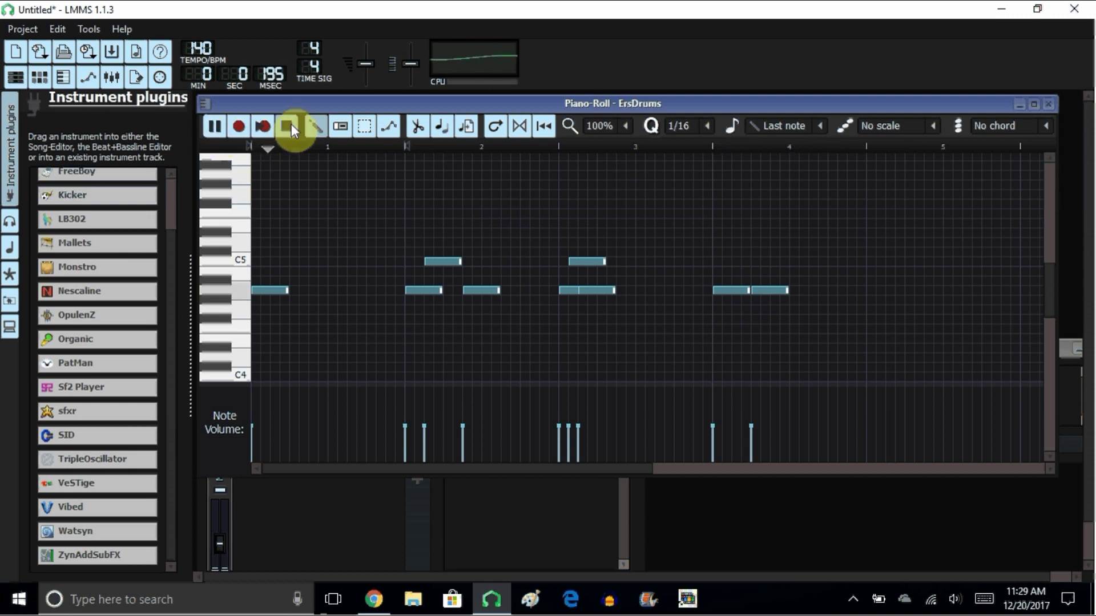
{"action": "left_click", "coordinate": [214, 127]}
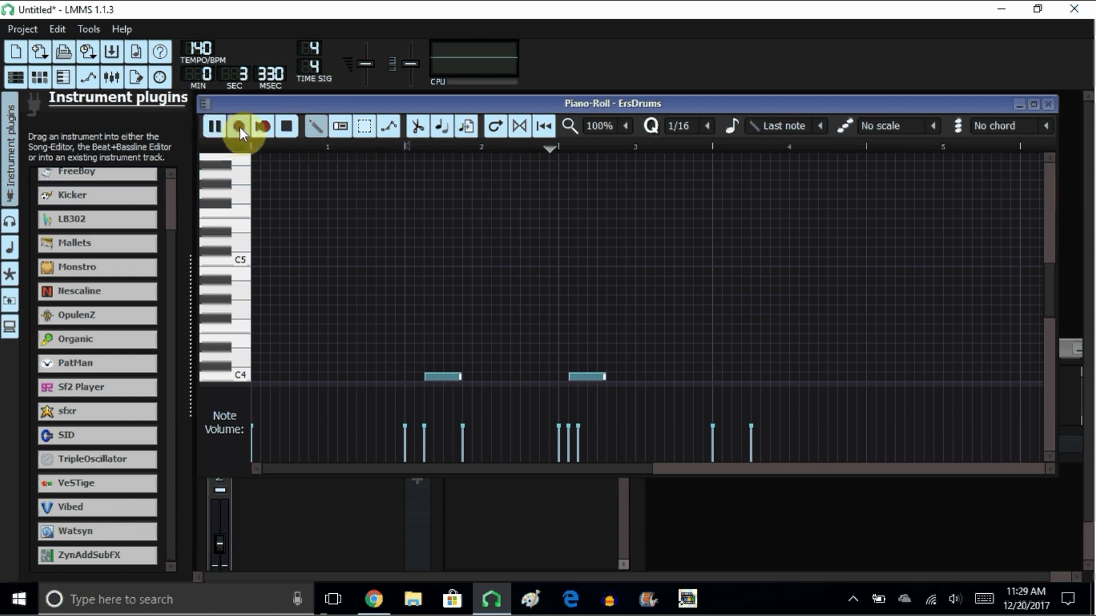
{"action": "left_click", "coordinate": [284, 125]}
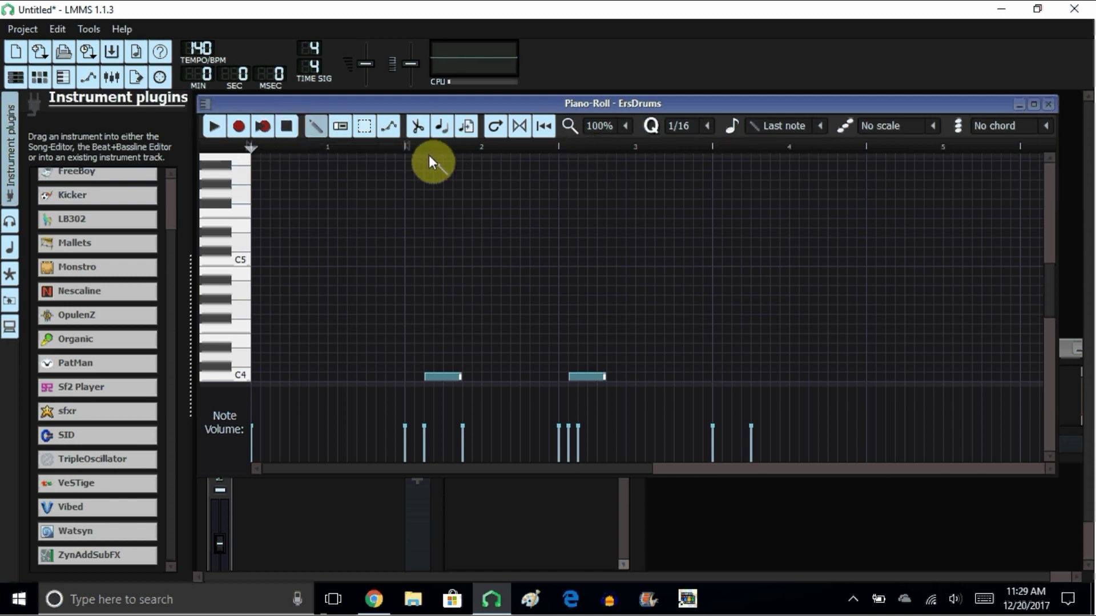
{"action": "left_click", "coordinate": [1052, 106]}
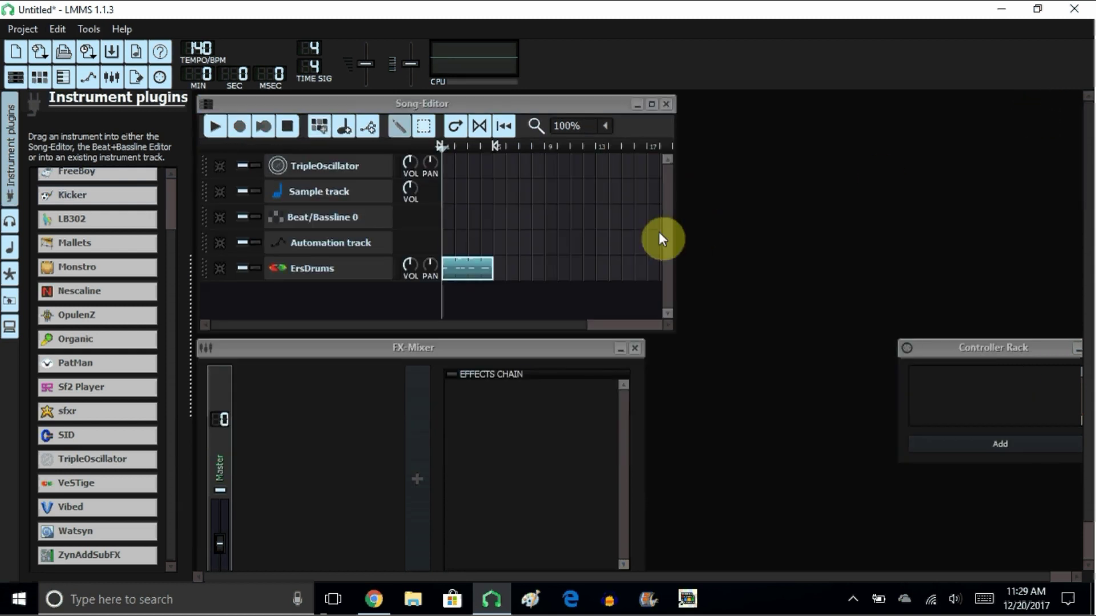
Show the ErsDrums plugin interface to examine its channel controls, and hide it again
{"action": "left_click", "coordinate": [355, 277]}
{"action": "left_click", "coordinate": [840, 395]}
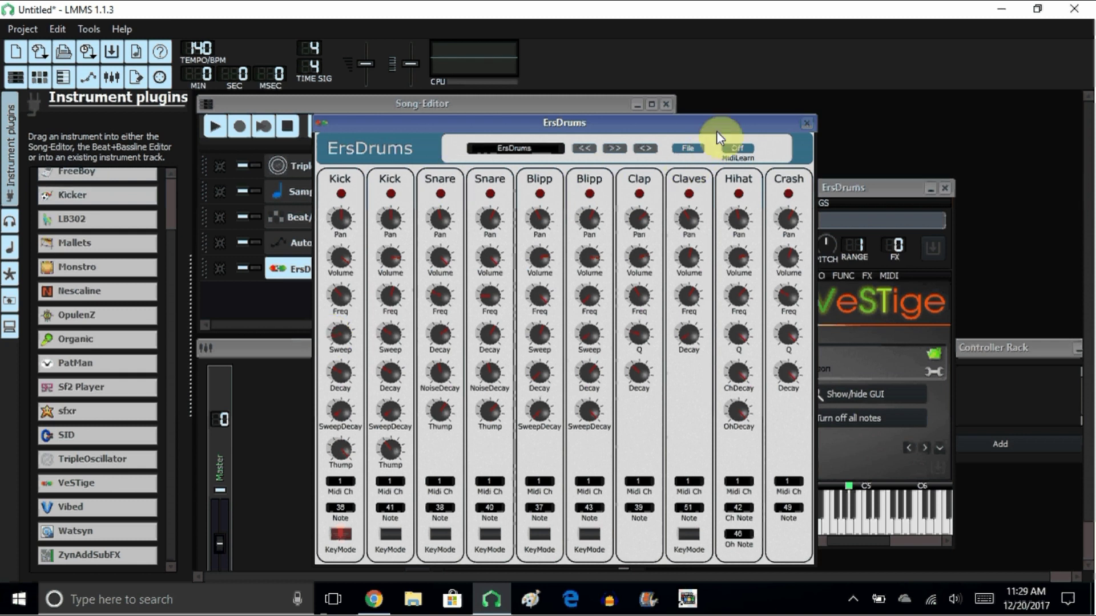
{"action": "left_click", "coordinate": [864, 394]}
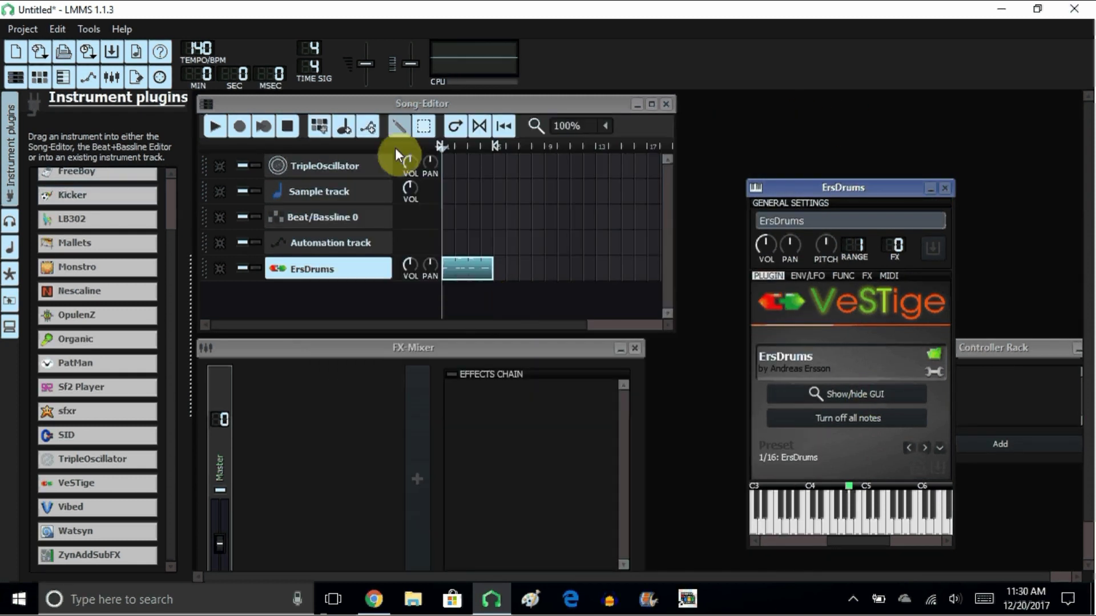
Play the song while trying the first Kick channel's Sweep control in ErsDrums, and stop playback with the instrument window closed
{"action": "left_click", "coordinate": [220, 126]}
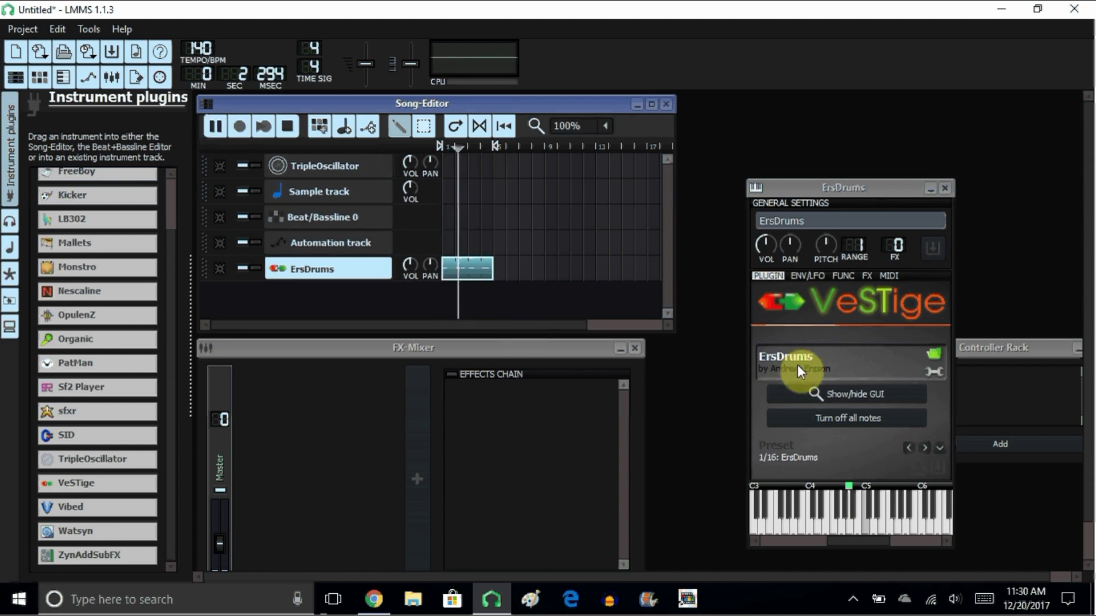
{"action": "left_click", "coordinate": [834, 395]}
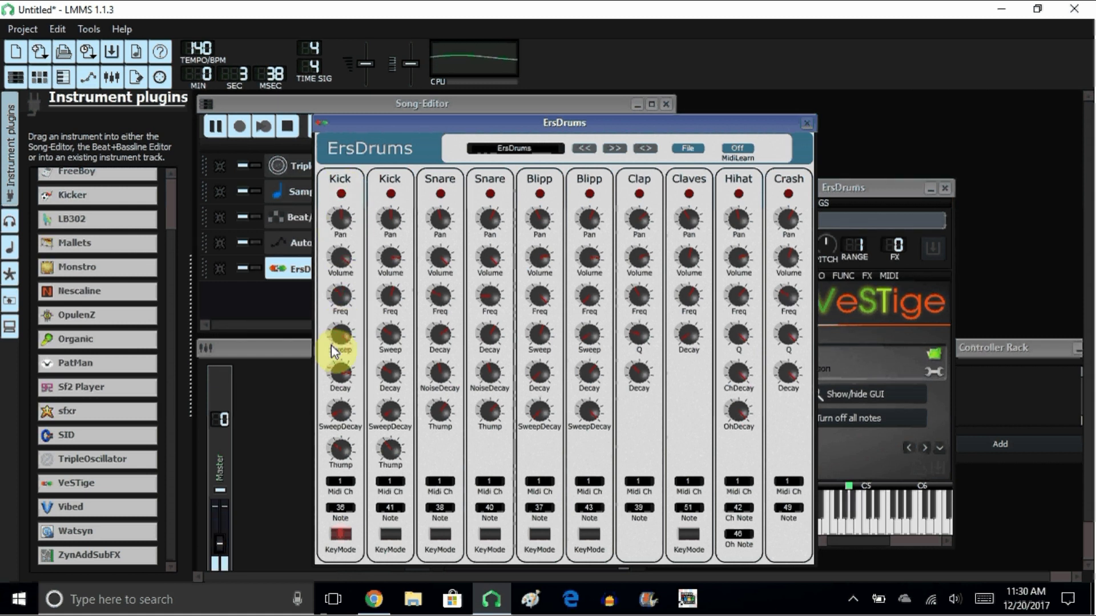
{"action": "left_click", "coordinate": [345, 334]}
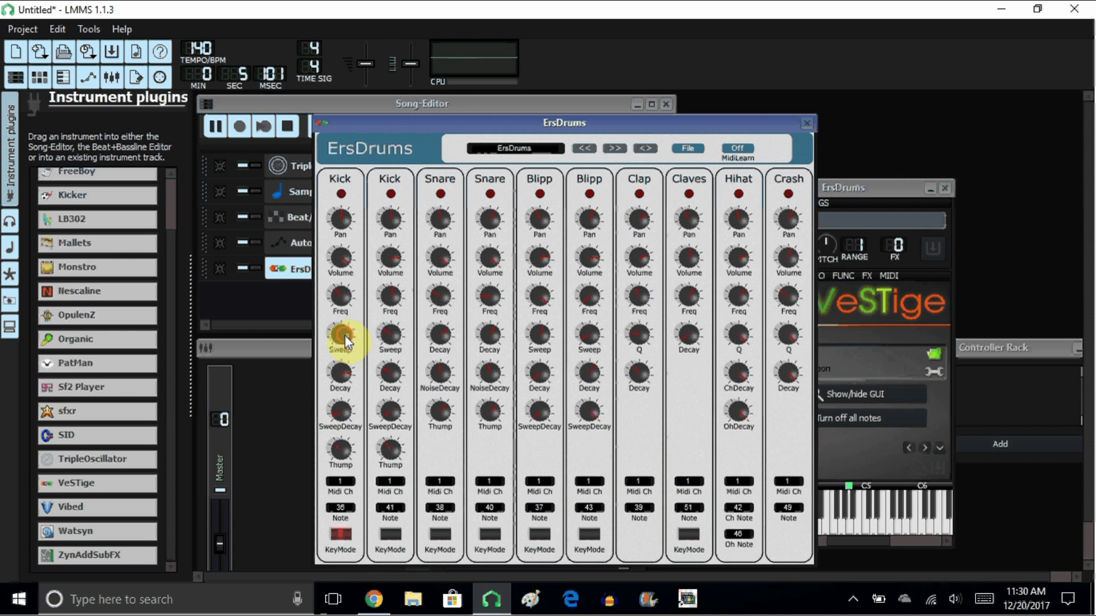
{"action": "left_click", "coordinate": [362, 480]}
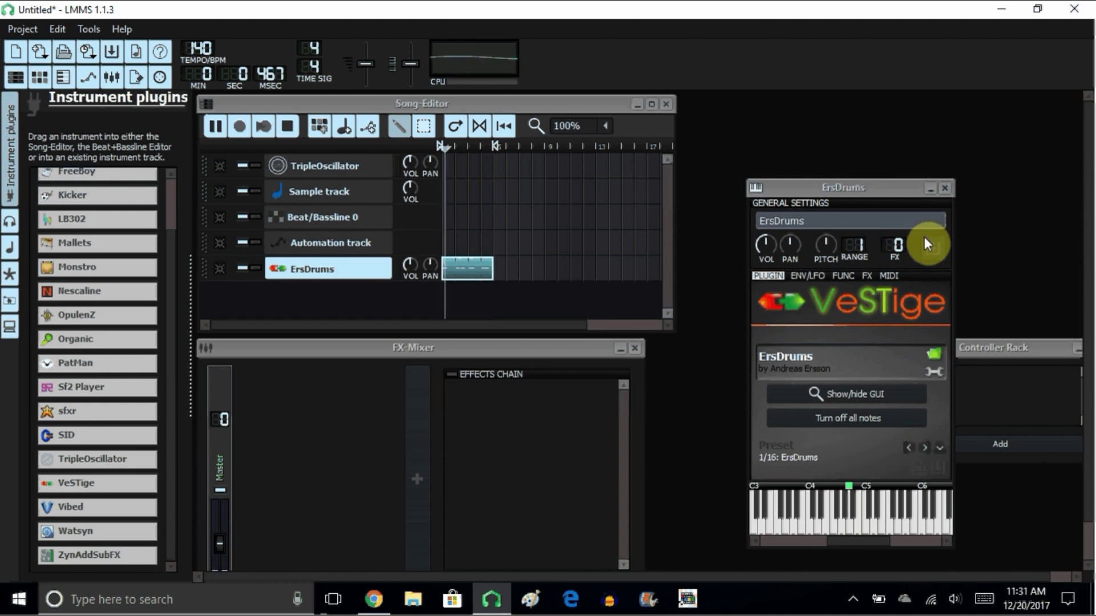
{"action": "left_click", "coordinate": [221, 269]}
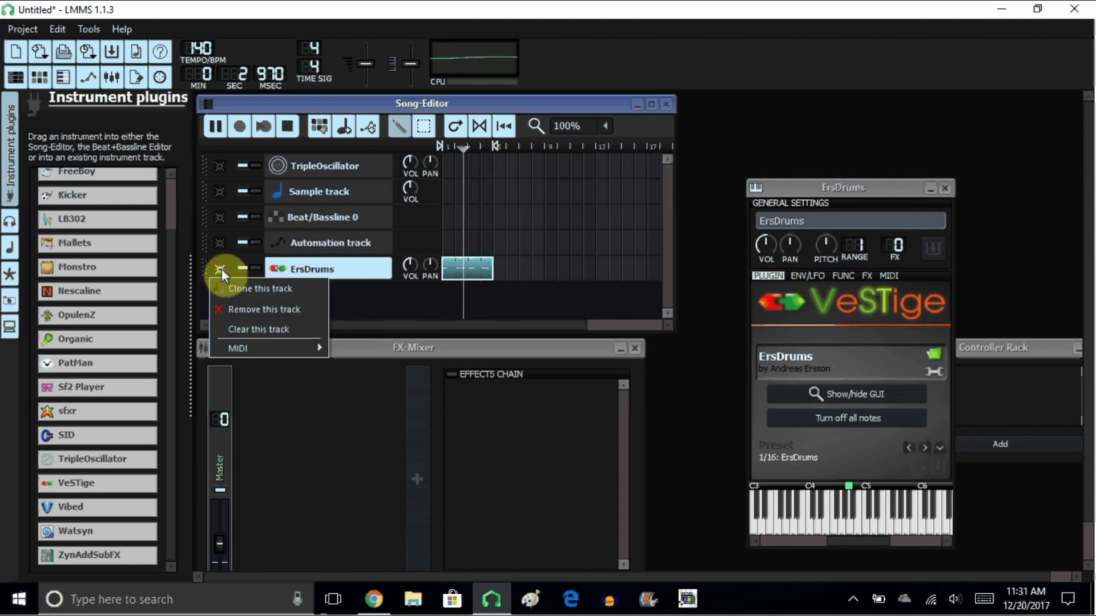
{"action": "left_click", "coordinate": [359, 271]}
{"action": "left_click", "coordinate": [286, 125]}
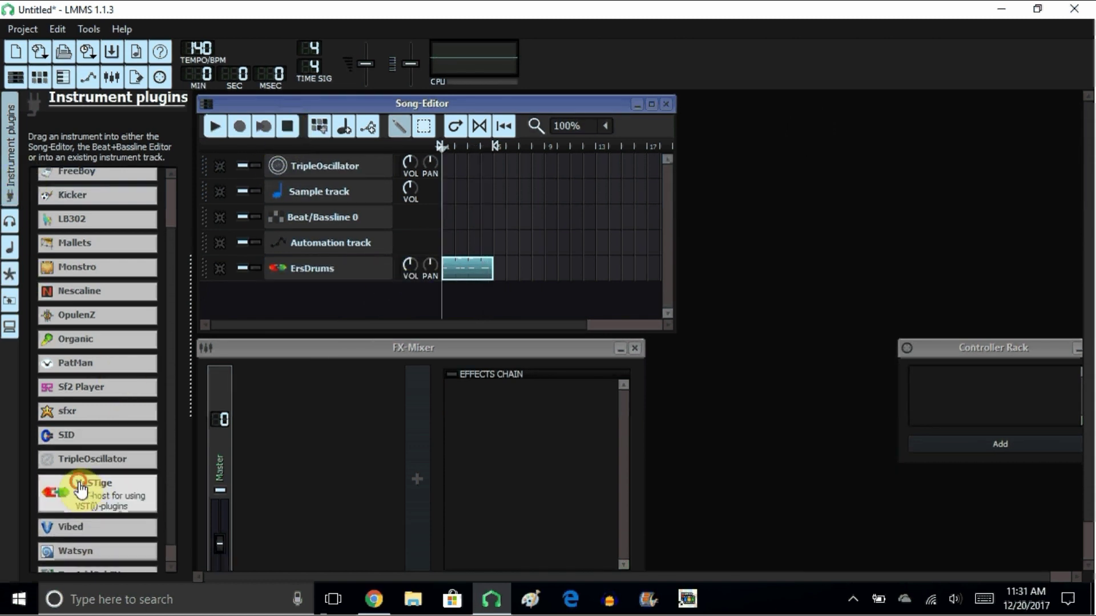
Add a VeSTige track below ErsDrums and load TAL-BassLine.dll into it from the bass vst folder
{"action": "left_click_drag", "start_coordinate": [73, 484], "coordinate": [219, 294]}
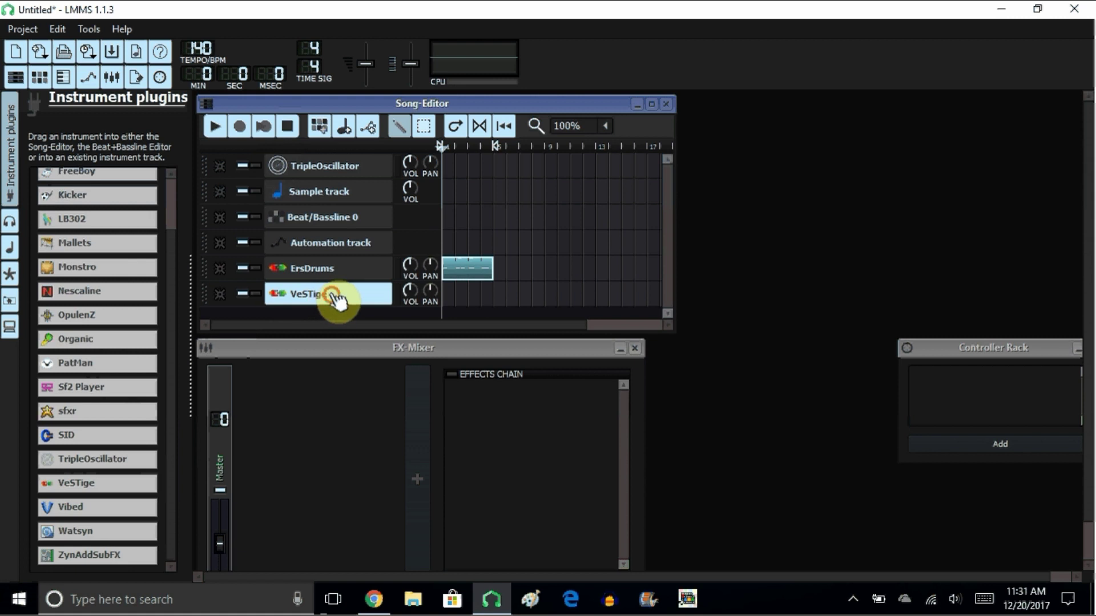
{"action": "left_click", "coordinate": [336, 296]}
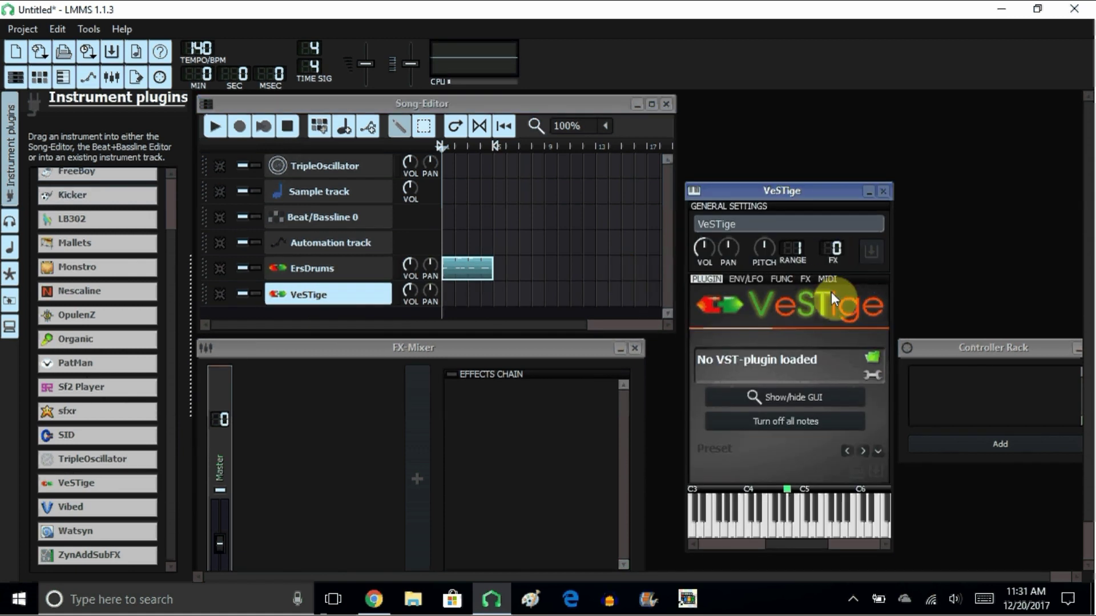
{"action": "left_click", "coordinate": [871, 358]}
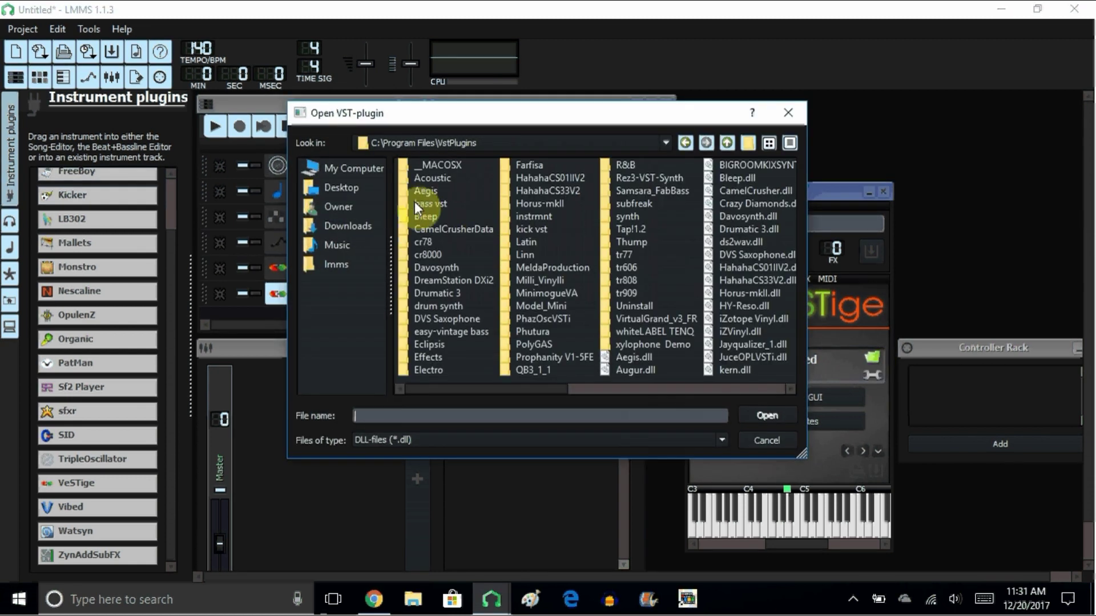
{"action": "double_click", "coordinate": [430, 203]}
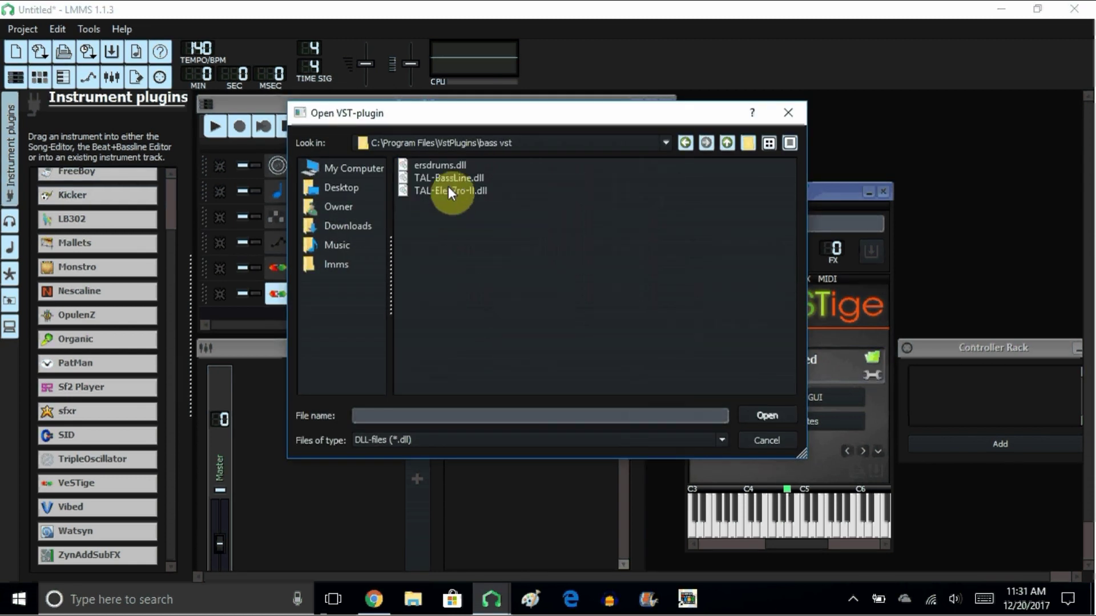
{"action": "left_click", "coordinate": [430, 177]}
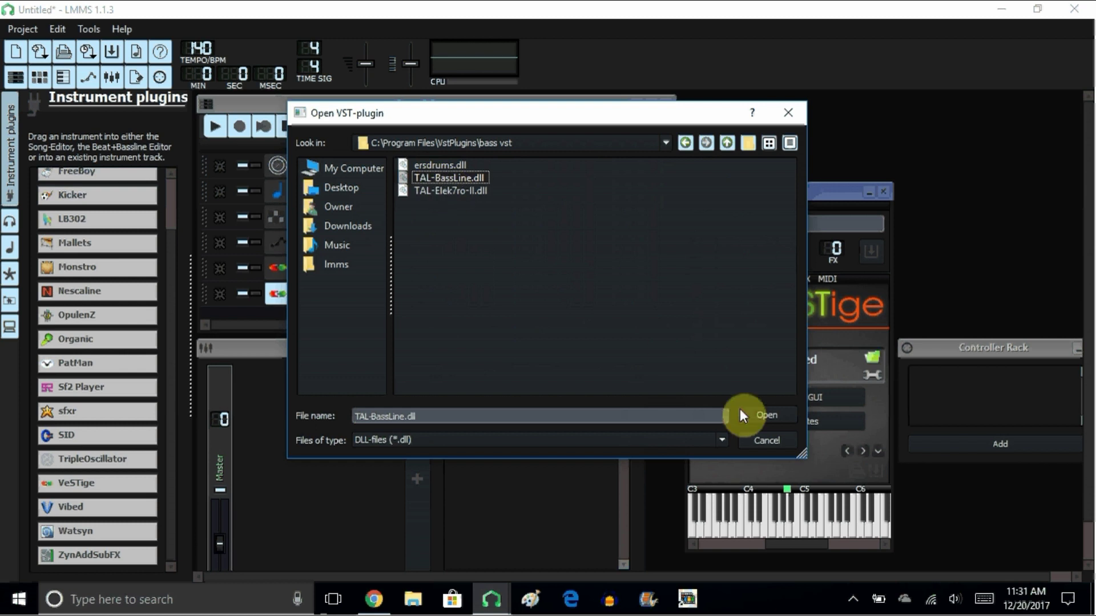
{"action": "left_click", "coordinate": [764, 418]}
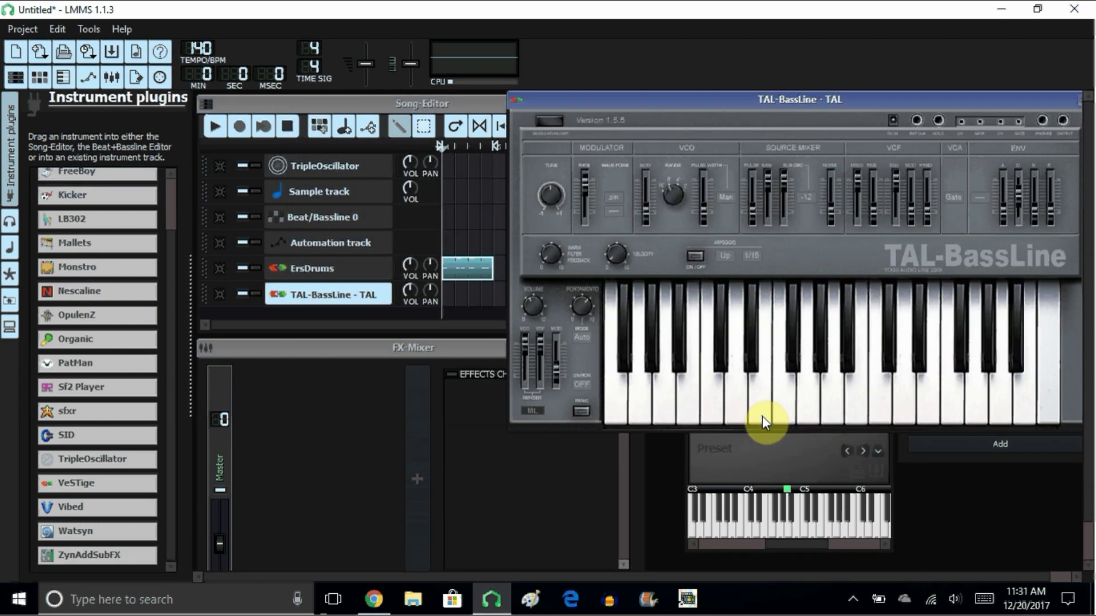
Move the TAL-BassLine plugin interface clear of the instrument window's controls, and hide it
{"action": "left_click_drag", "start_coordinate": [933, 100], "coordinate": [711, 156]}
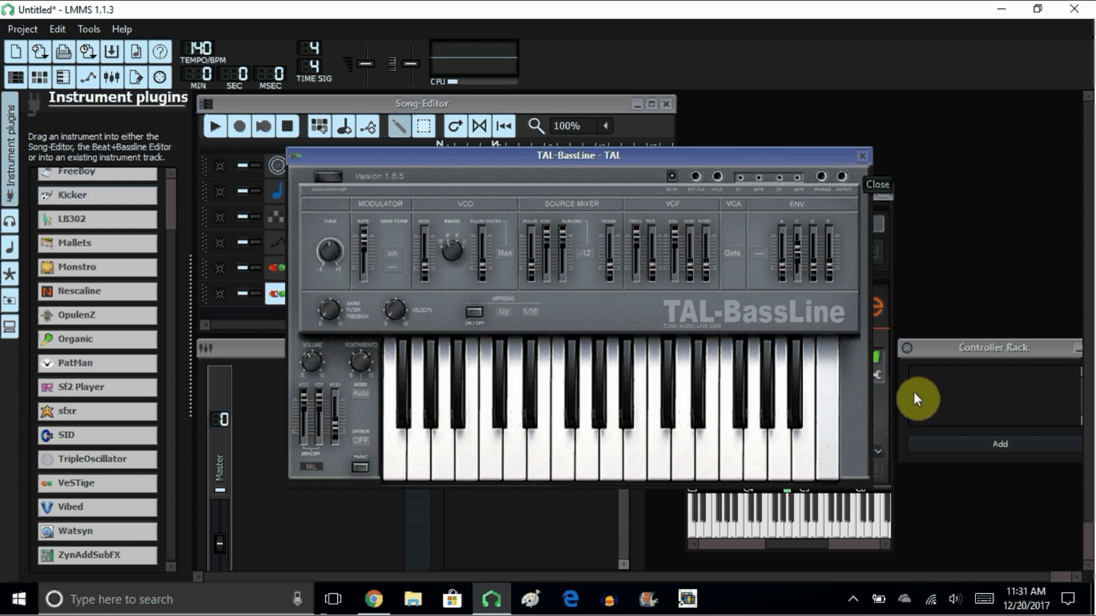
{"action": "left_click_drag", "start_coordinate": [794, 149], "coordinate": [714, 159]}
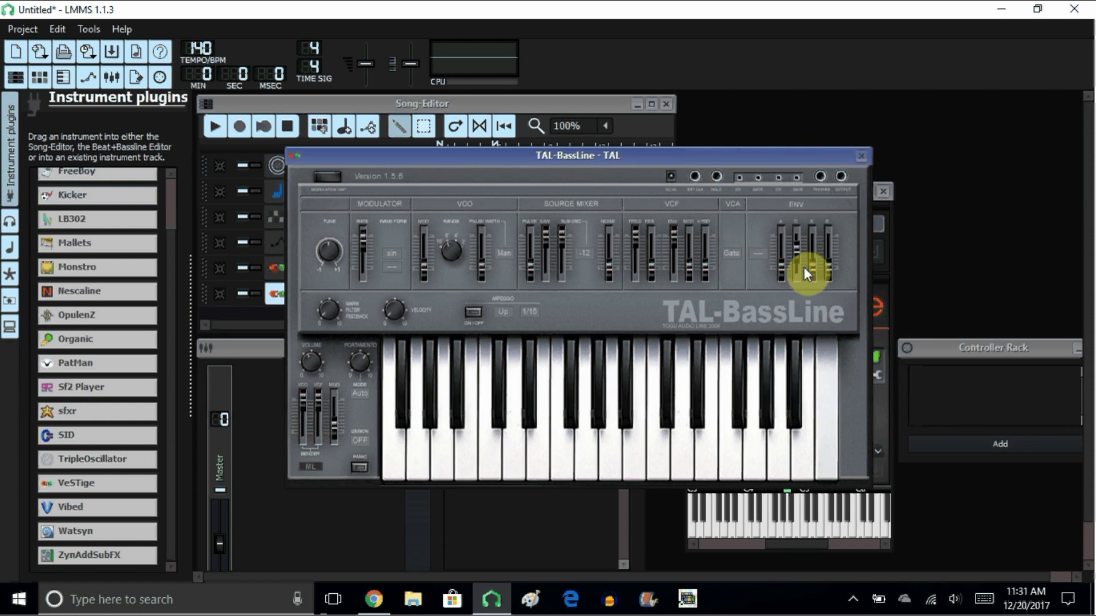
{"action": "left_click", "coordinate": [795, 399]}
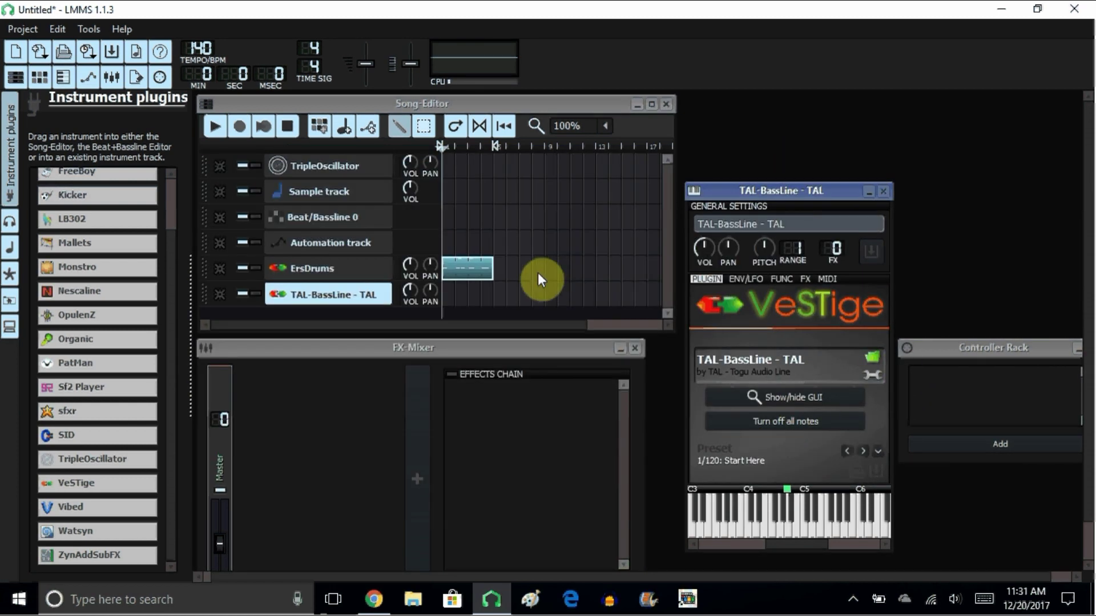
Copy the ErsDrums pattern onto the TAL-BassLine track and align it with the start of bar 1
{"action": "right_click", "coordinate": [480, 271]}
{"action": "left_click", "coordinate": [513, 346]}
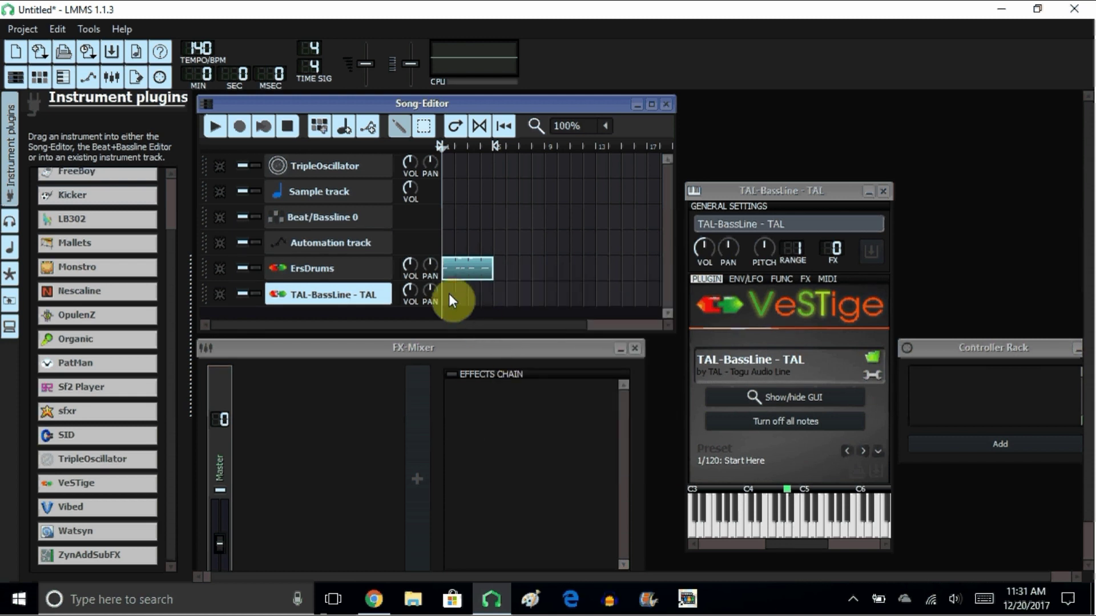
{"action": "right_click", "coordinate": [456, 298]}
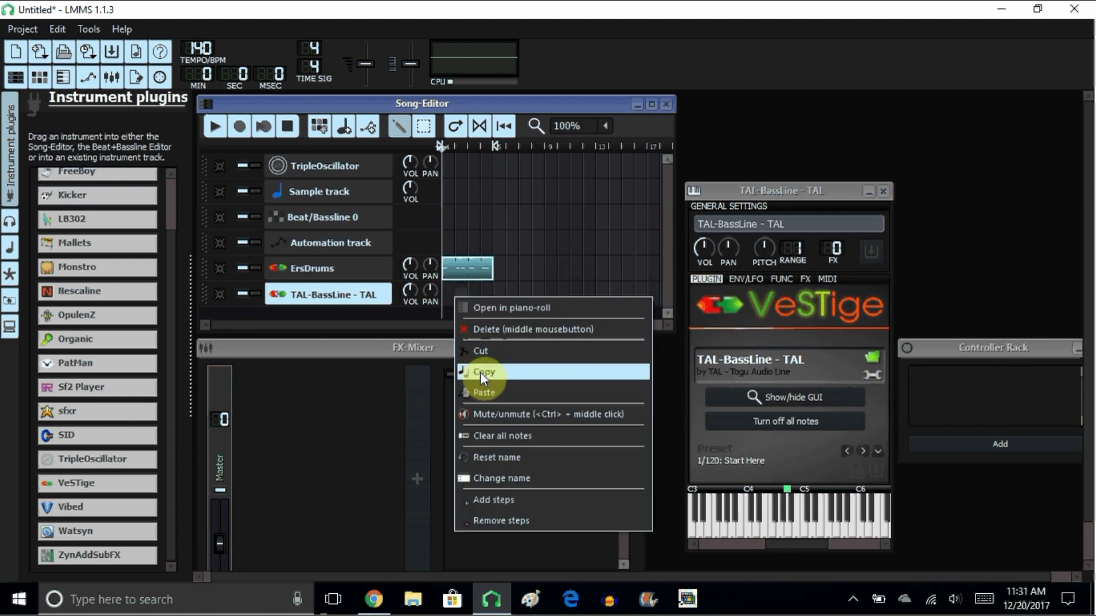
{"action": "left_click", "coordinate": [479, 393]}
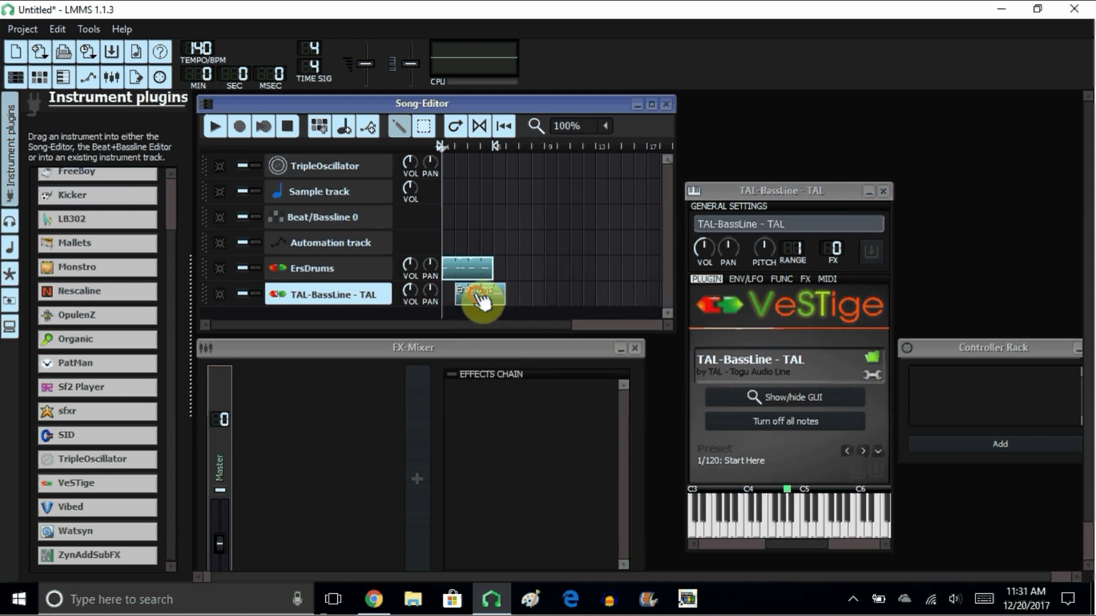
{"action": "left_click_drag", "start_coordinate": [481, 293], "coordinate": [459, 294]}
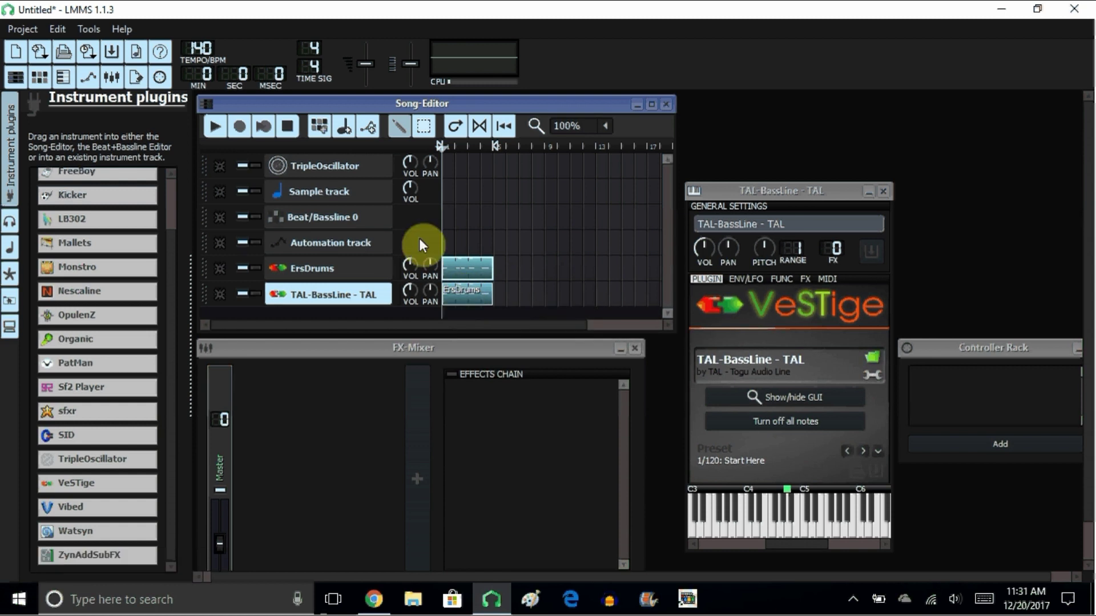
Mute the ErsDrums track, play the song, and switch TAL-BassLine to preset 2, Clean Bass
{"action": "left_click", "coordinate": [249, 270]}
{"action": "left_click", "coordinate": [216, 126]}
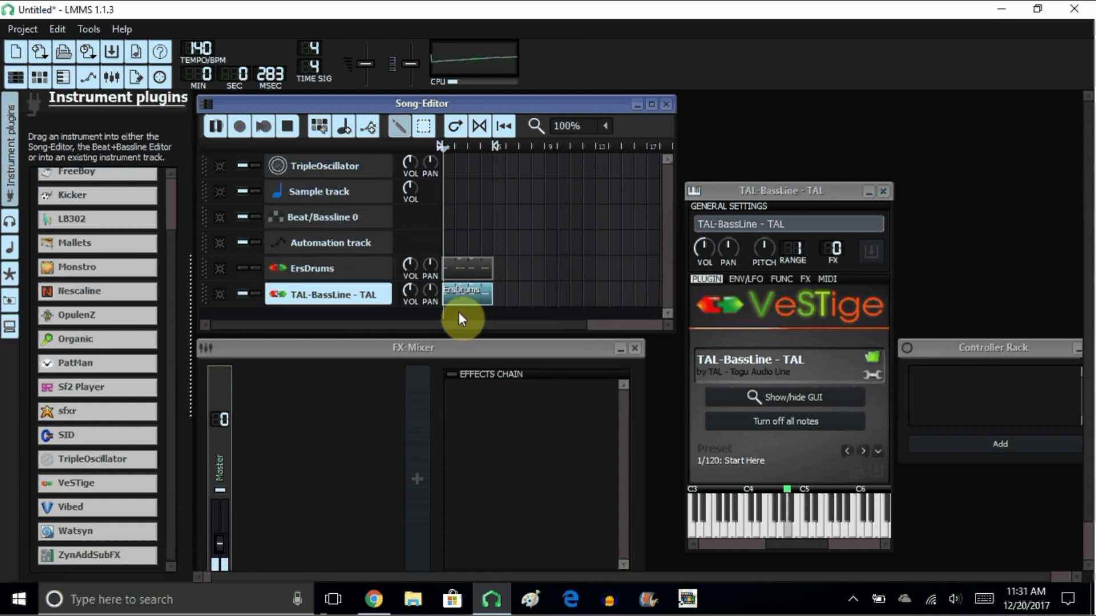
{"action": "left_click", "coordinate": [863, 452]}
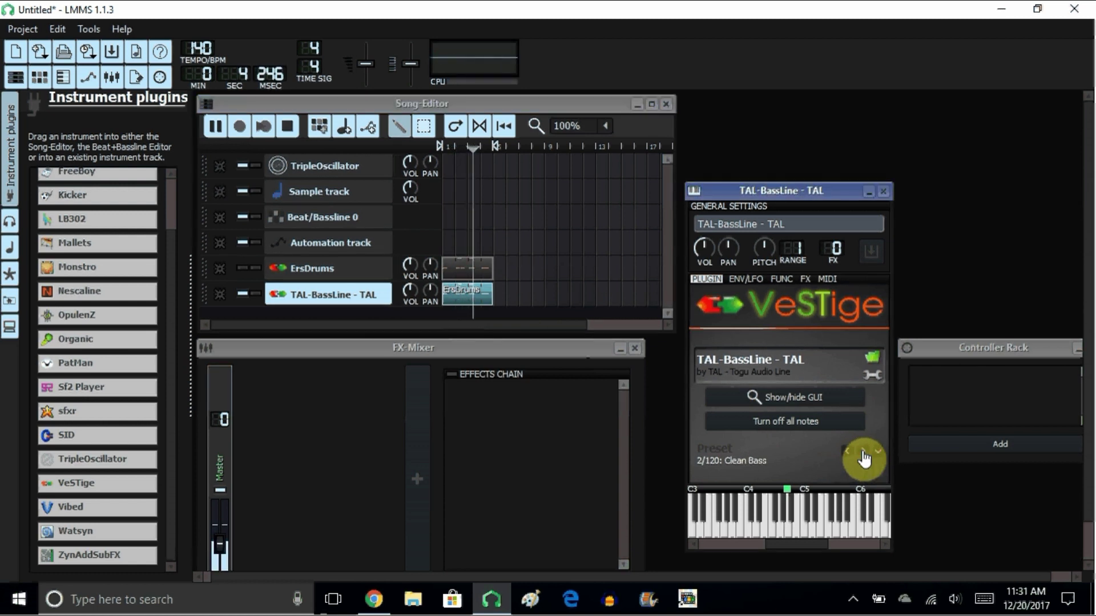
Shift all notes of the TAL-BassLine pattern down one octave in the piano roll, and close it
{"action": "double_click", "coordinate": [475, 297]}
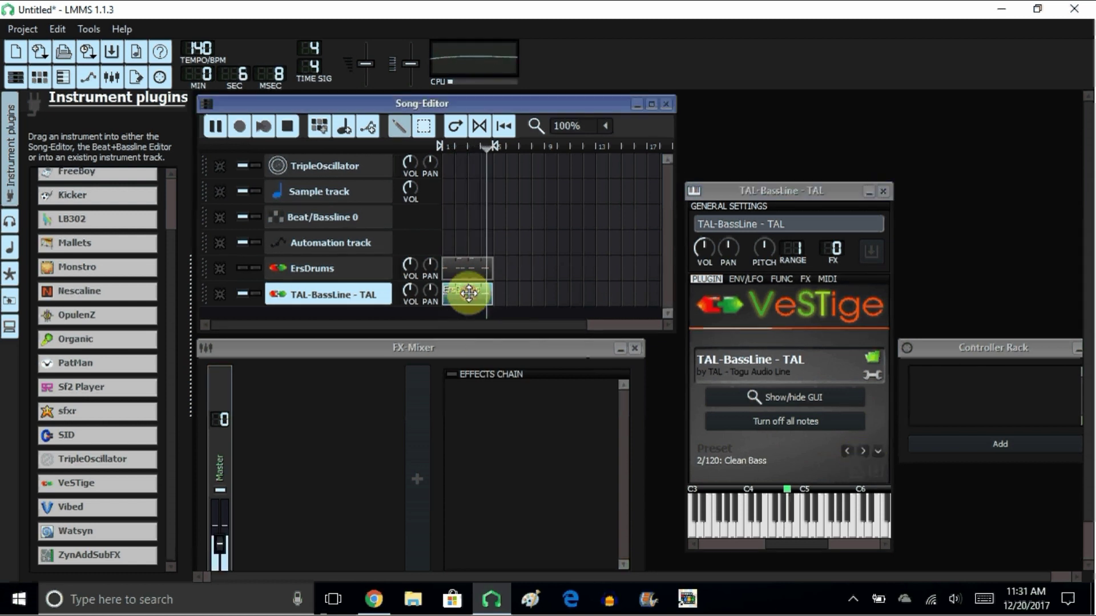
{"action": "key", "text": "ctrl+Down"}
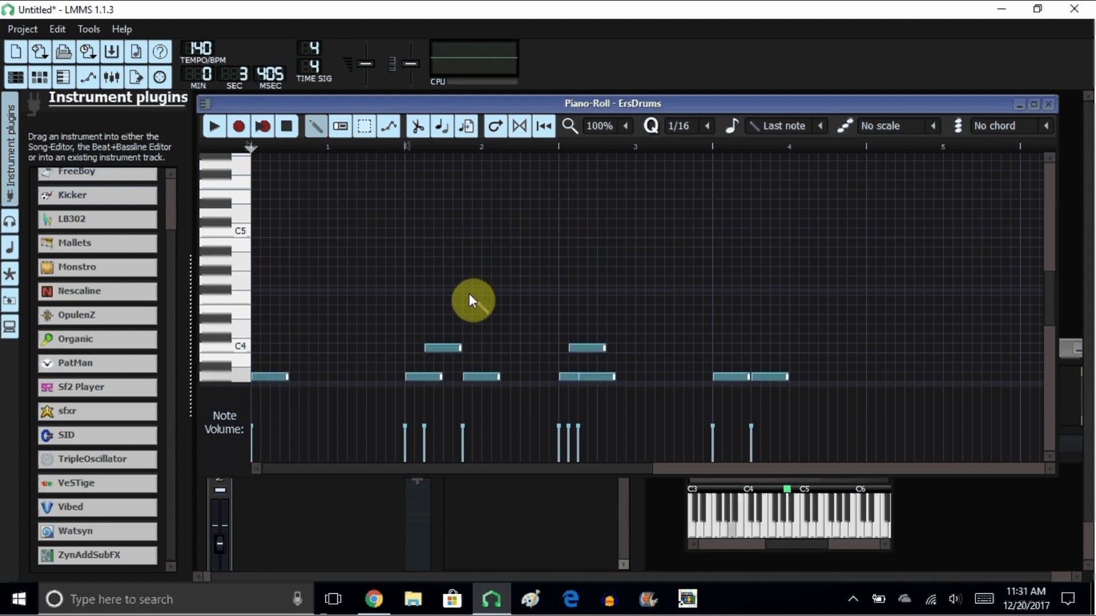
{"action": "left_click", "coordinate": [1050, 104]}
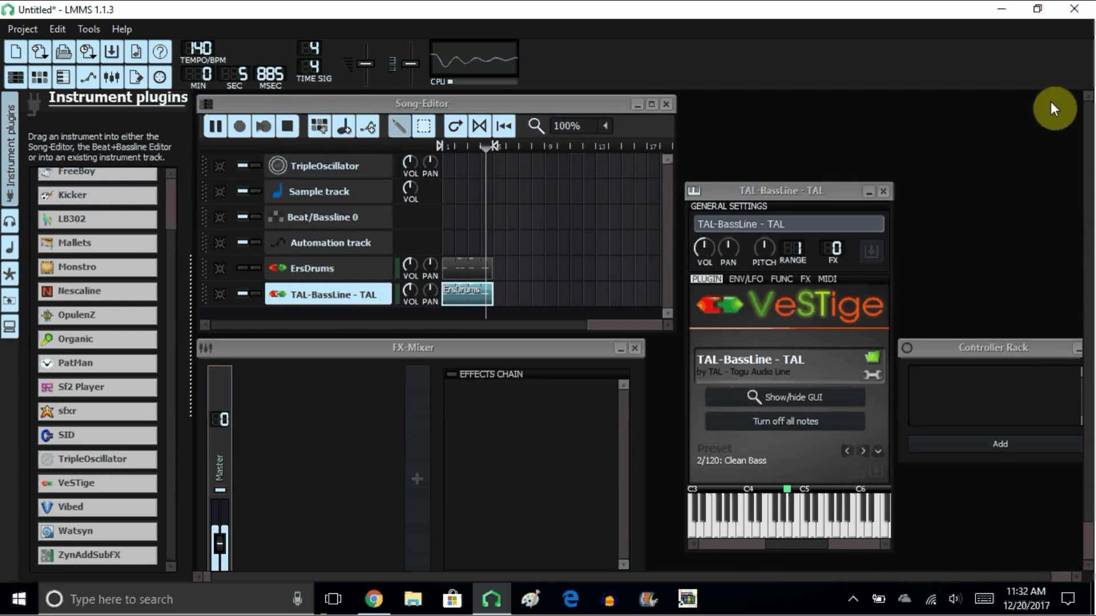
Step through the TAL-BassLine presets to 7, Soft Bass, and audition it with ErsDrums briefly unmuted
{"action": "left_click", "coordinate": [864, 451]}
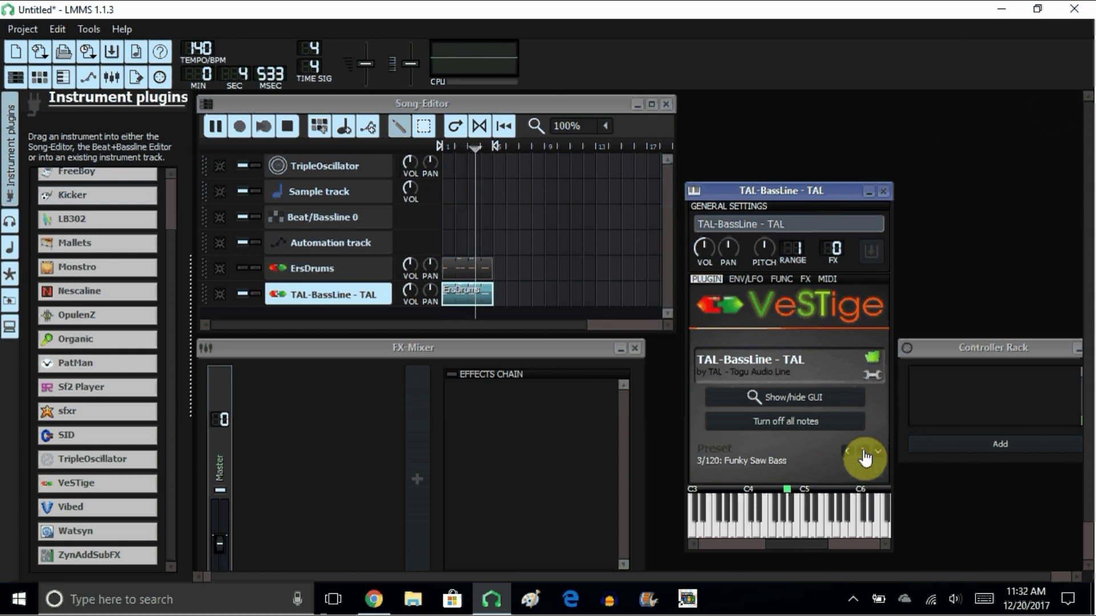
{"action": "left_click", "coordinate": [863, 451]}
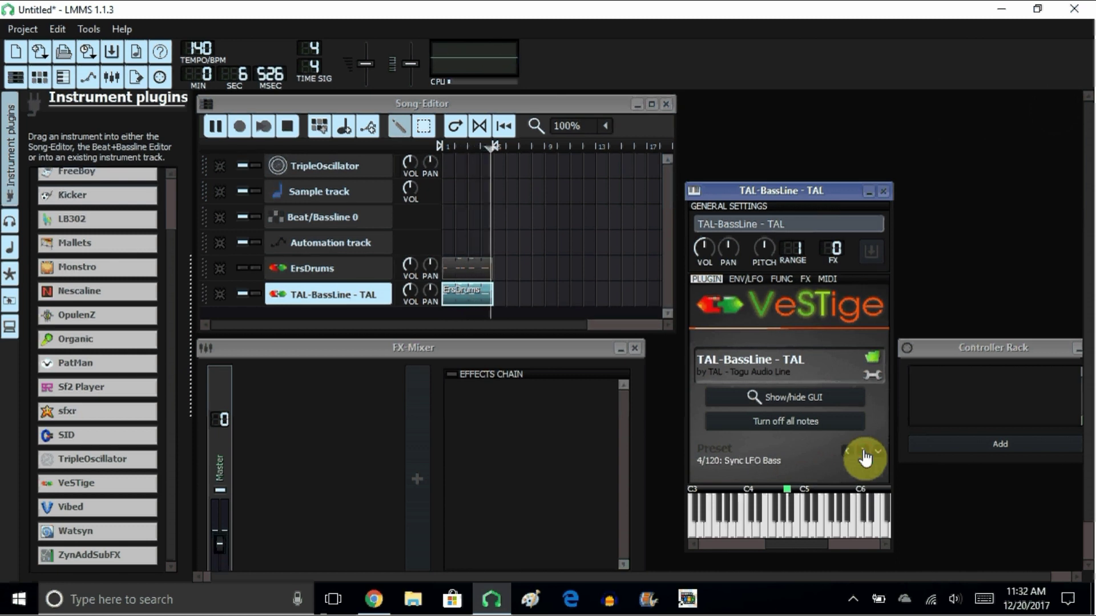
{"action": "left_click", "coordinate": [863, 451]}
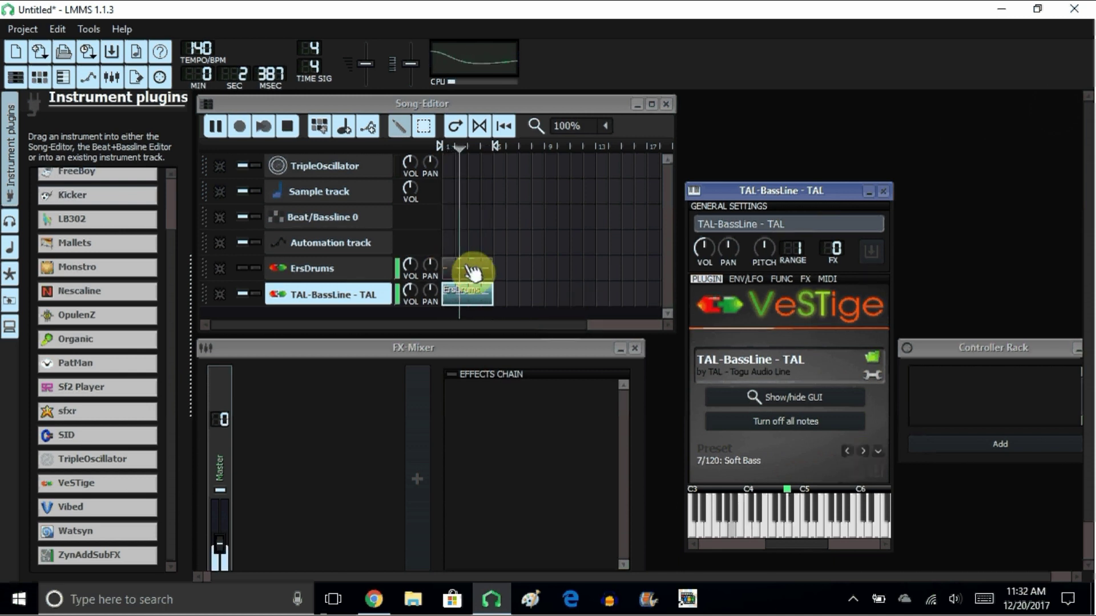
{"action": "left_click", "coordinate": [250, 273]}
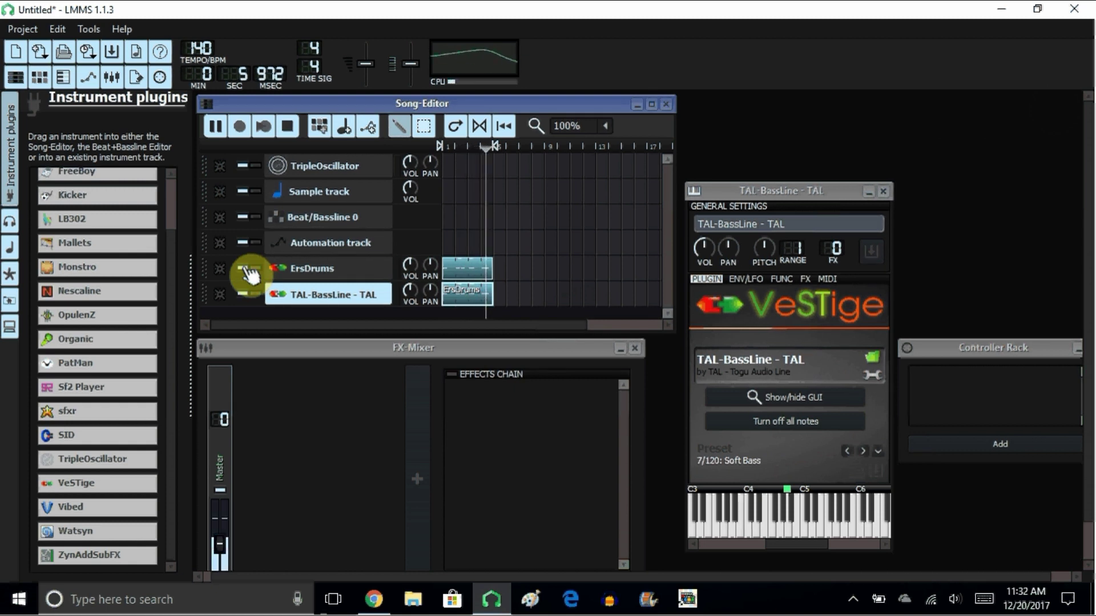
{"action": "left_click", "coordinate": [244, 268]}
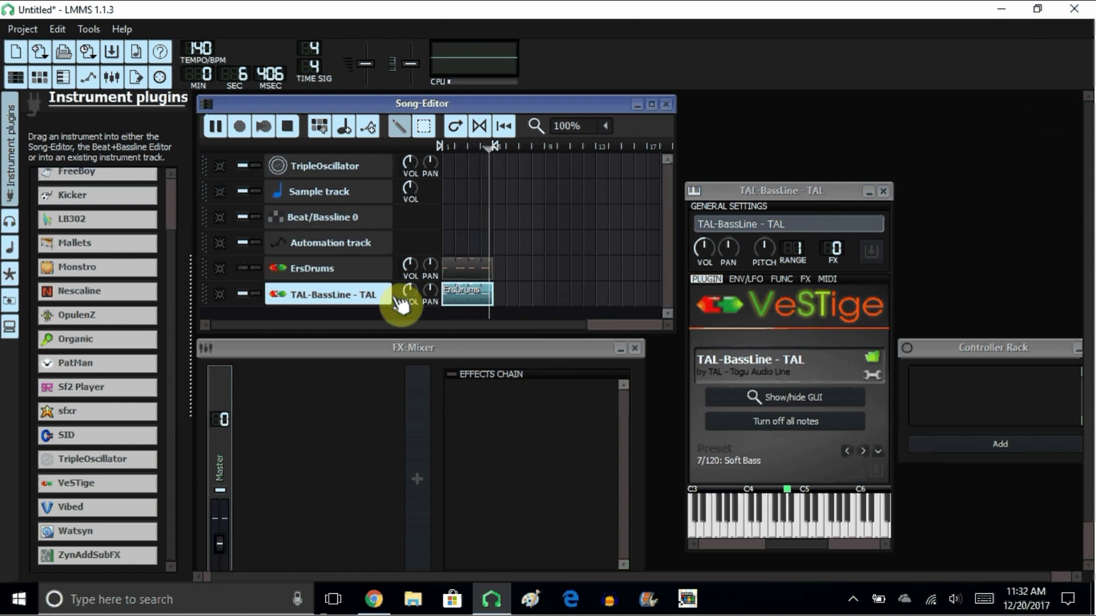
Audition TAL-BassLine preset 8, Envelope Sub Bass, with ErsDrums briefly unmuted, and switch to preset 9, Saw LFO Bass
{"action": "left_click", "coordinate": [863, 450]}
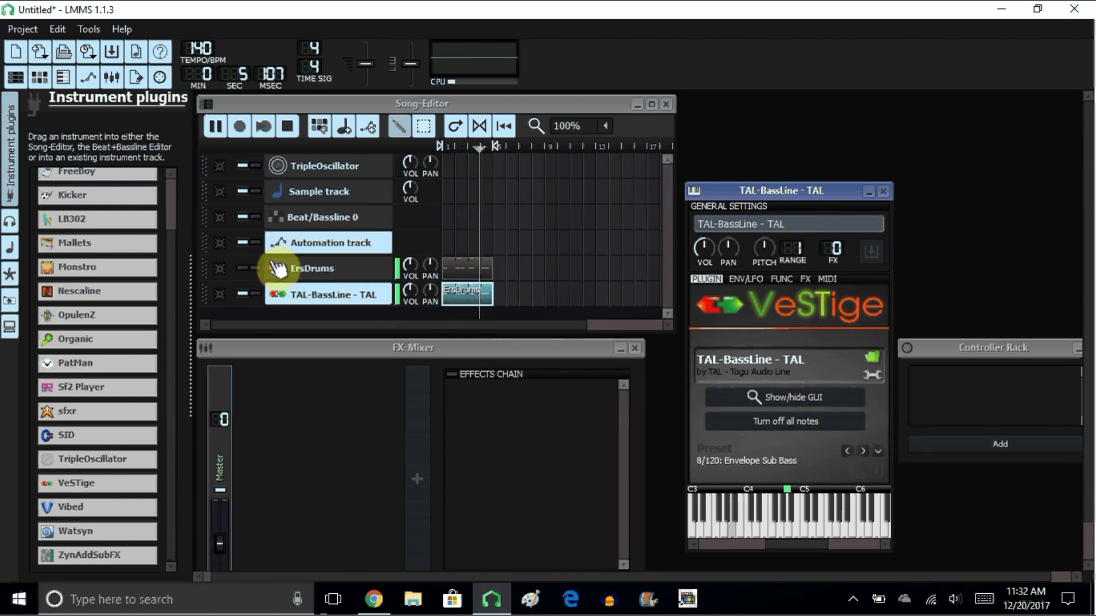
{"action": "left_click", "coordinate": [244, 268]}
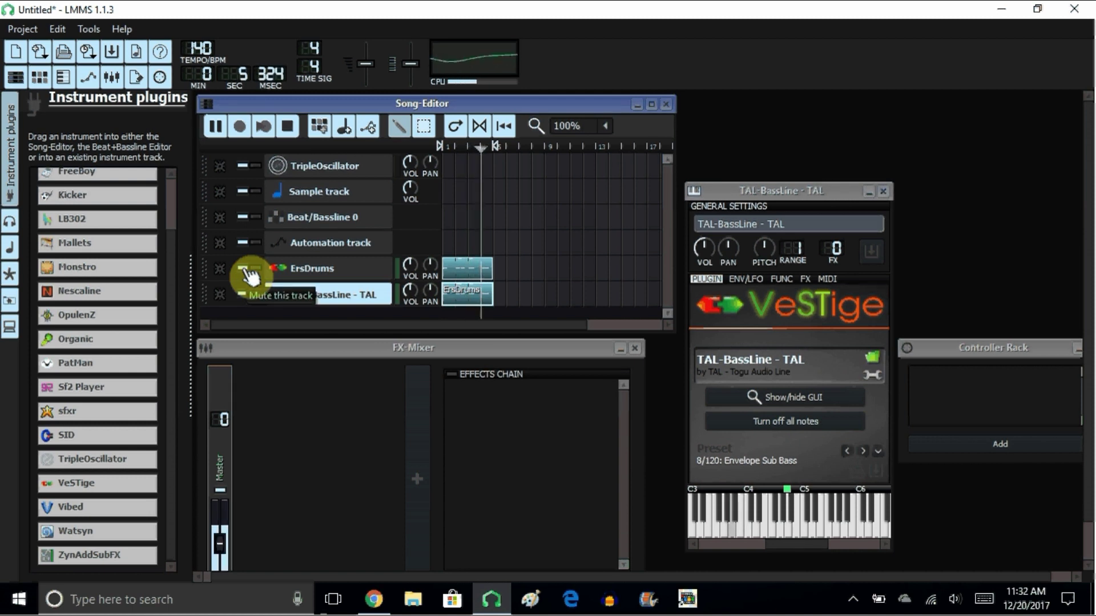
{"action": "left_click", "coordinate": [246, 270]}
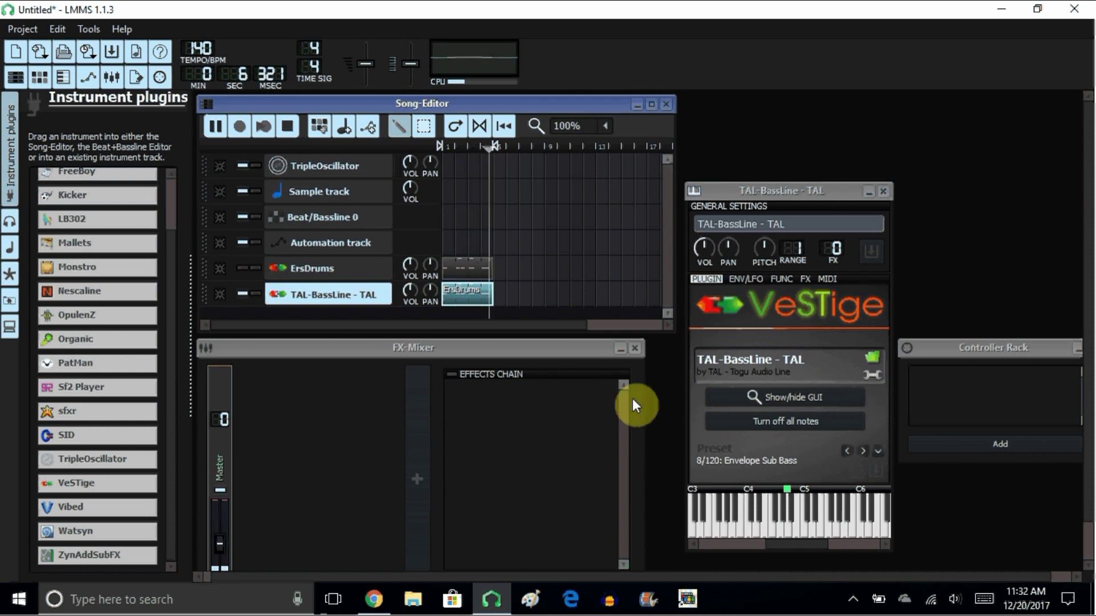
{"action": "left_click", "coordinate": [863, 456]}
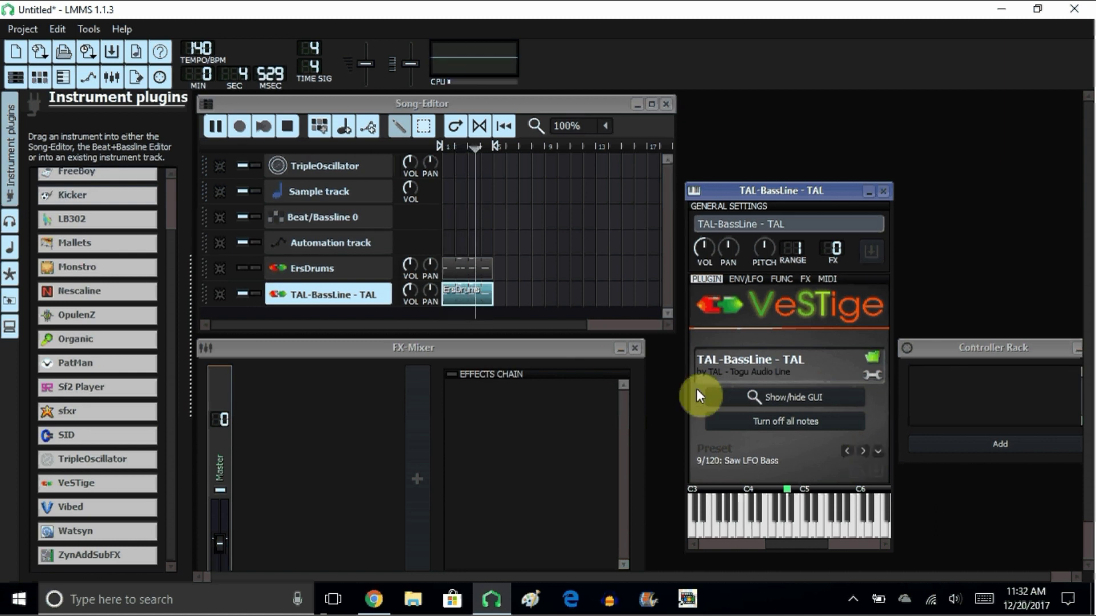
Shorten all notes of the TAL-BassLine pattern slightly, first at 1/16 and again at 1/64 quantization, and set quantization back to 1/16
{"action": "double_click", "coordinate": [486, 303]}
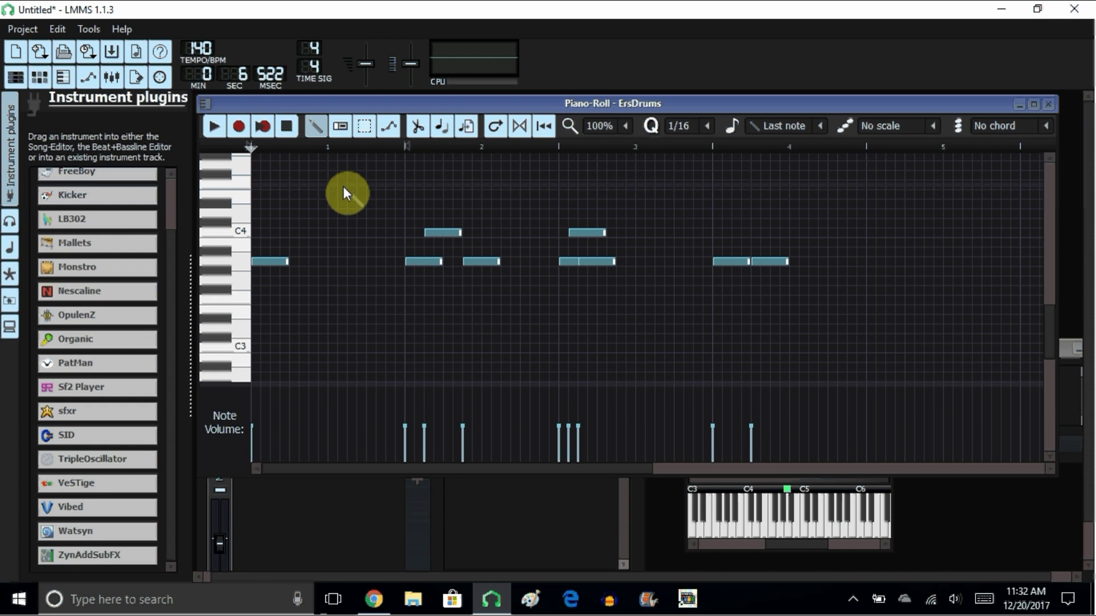
{"action": "left_click", "coordinate": [364, 125]}
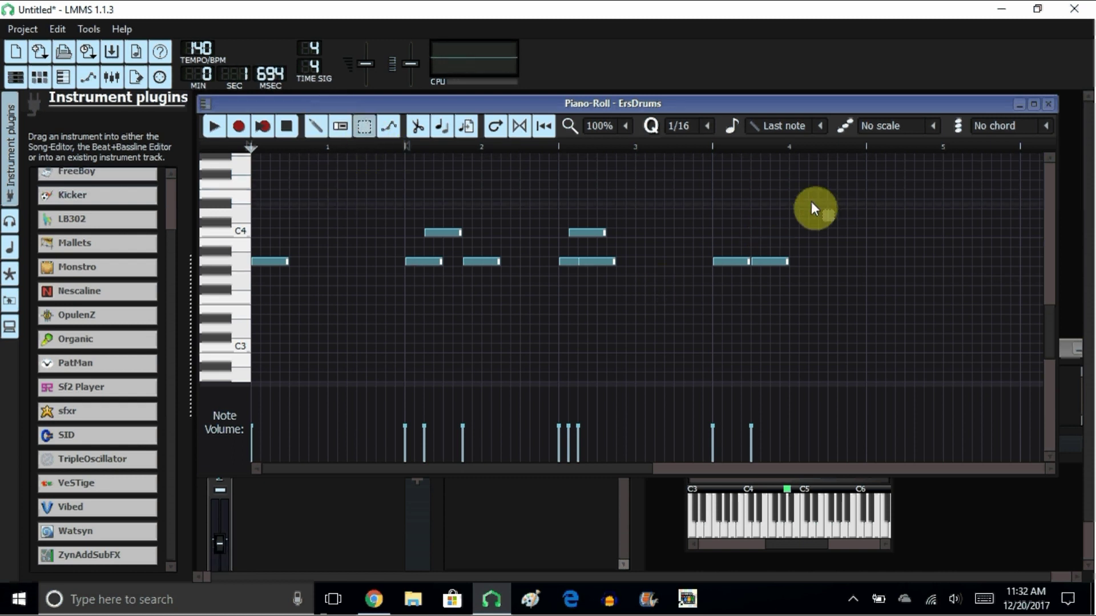
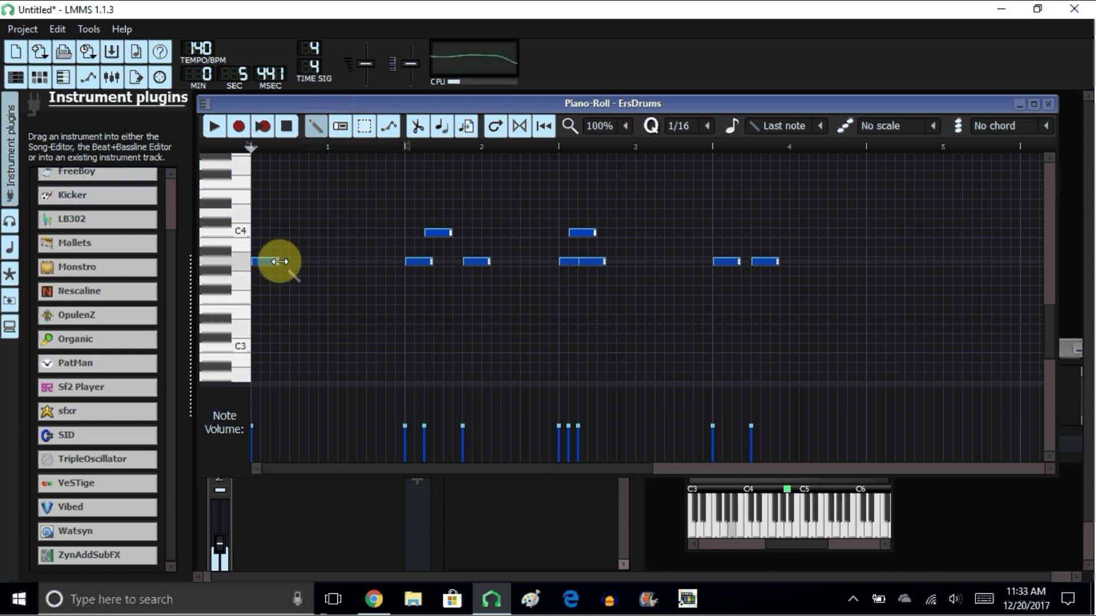
{"action": "left_click", "coordinate": [710, 126]}
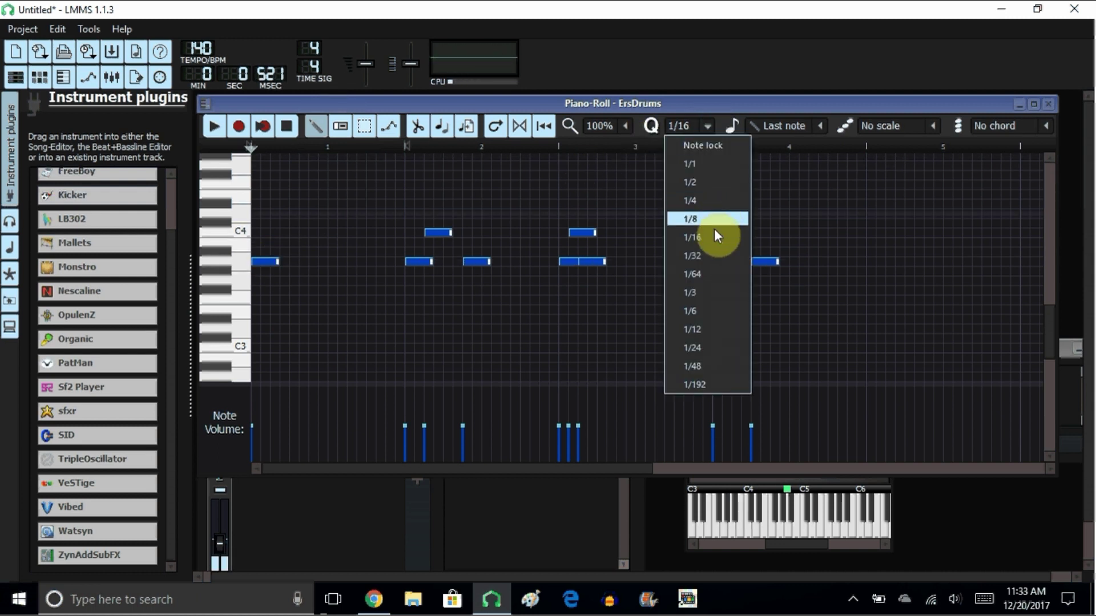
{"action": "left_click", "coordinate": [703, 271]}
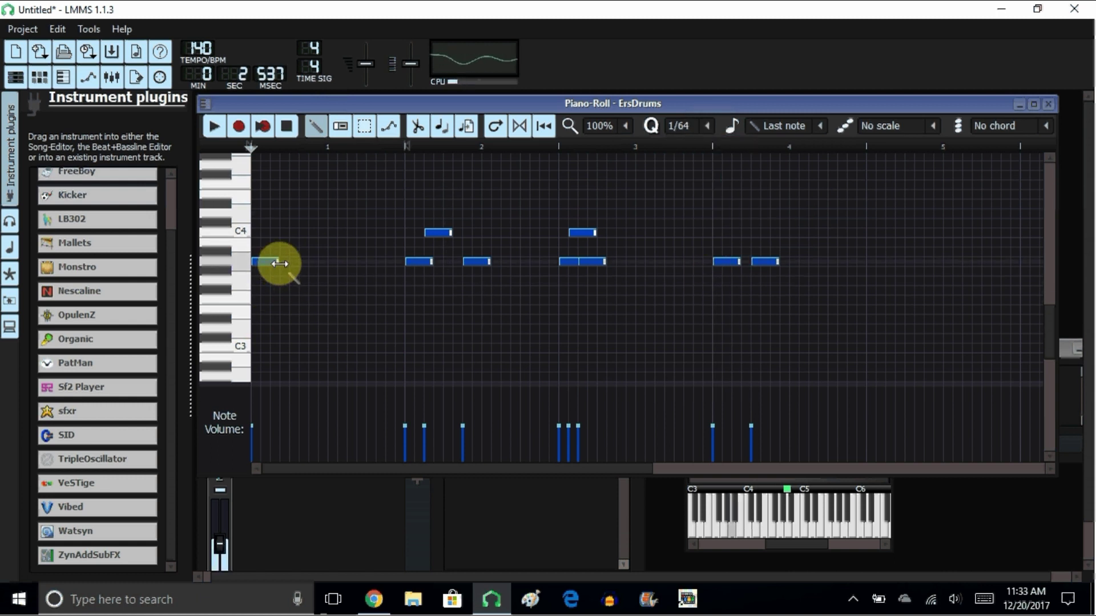
{"action": "left_click_drag", "start_coordinate": [276, 263], "coordinate": [274, 263]}
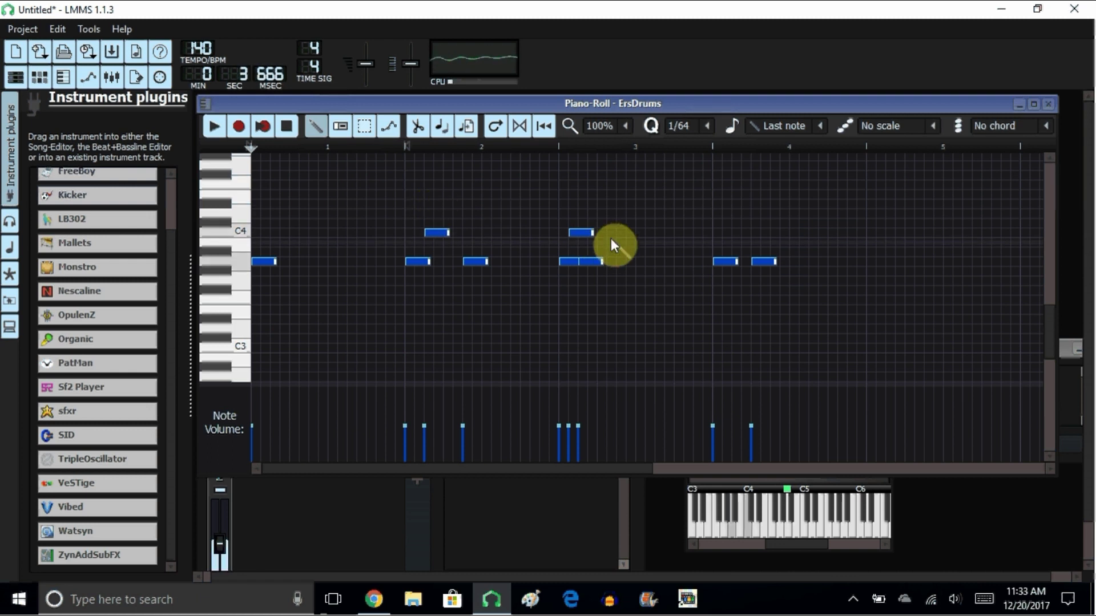
{"action": "left_click", "coordinate": [712, 129]}
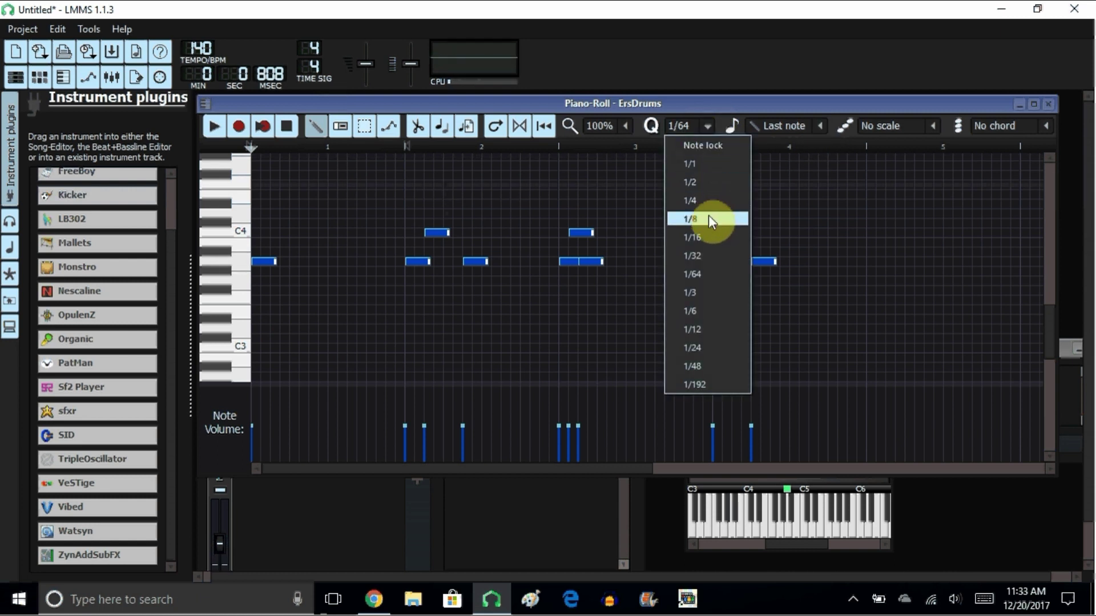
{"action": "left_click", "coordinate": [708, 236]}
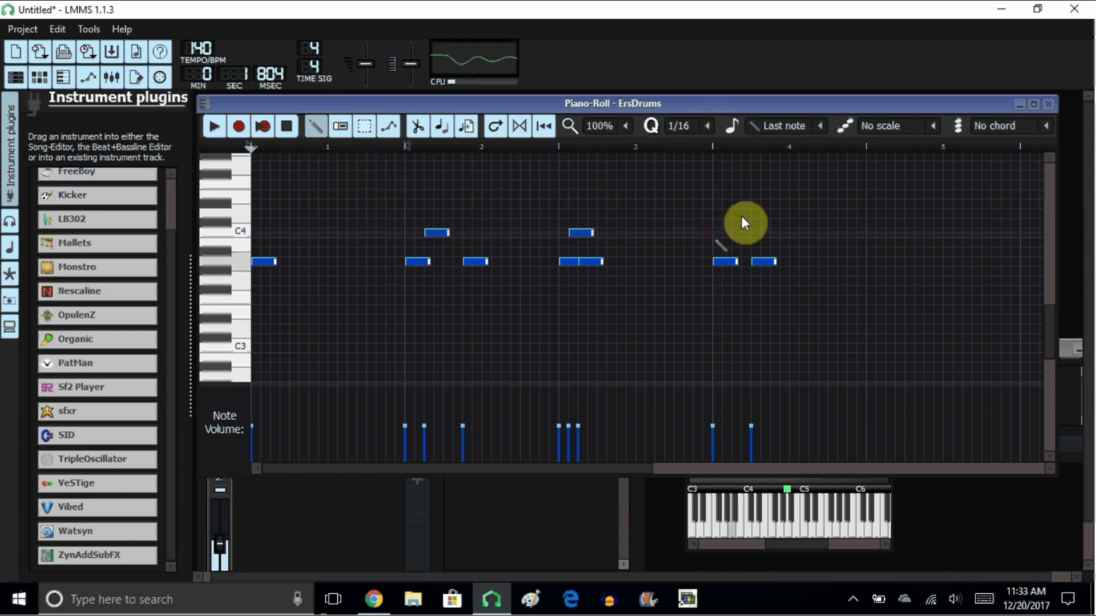
Close the piano roll, unmute ErsDrums, and switch TAL-BassLine to preset 10, Ambient Bass
{"action": "left_click", "coordinate": [1047, 105]}
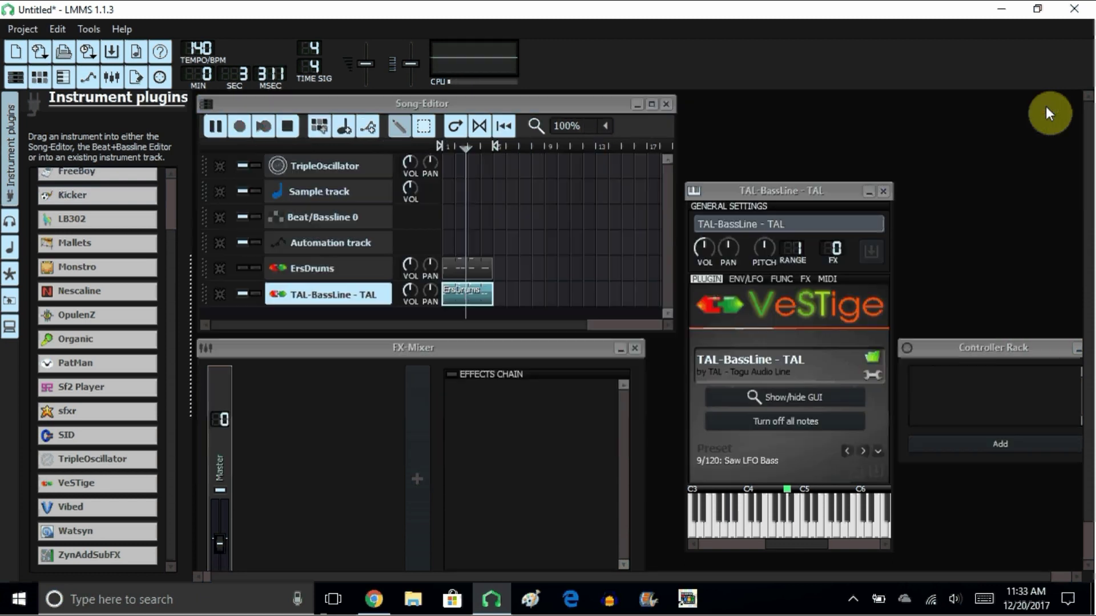
{"action": "left_click", "coordinate": [244, 269]}
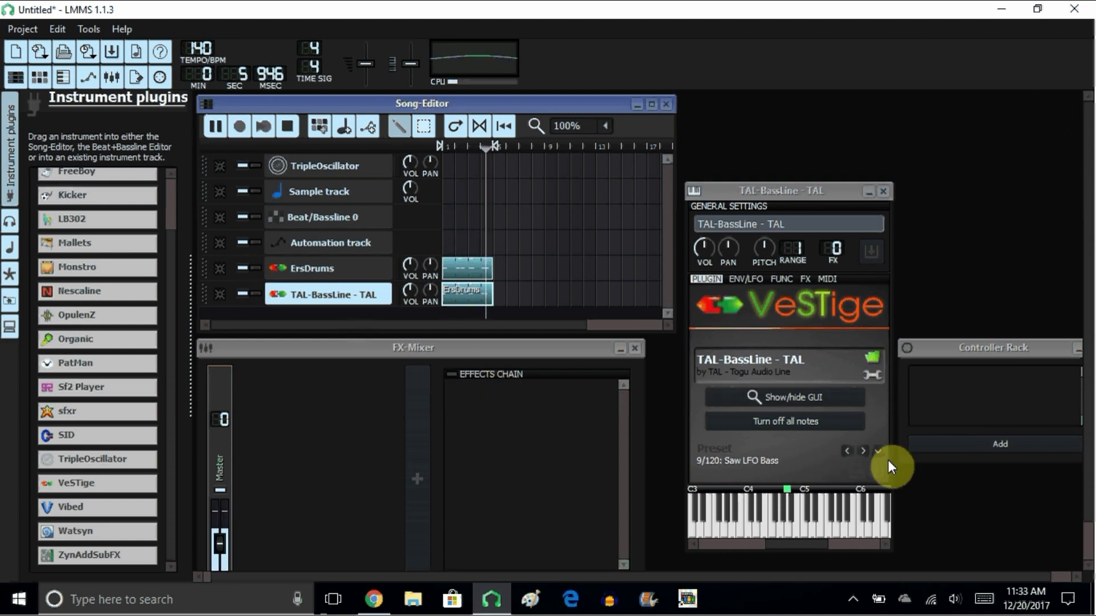
{"action": "left_click", "coordinate": [863, 451]}
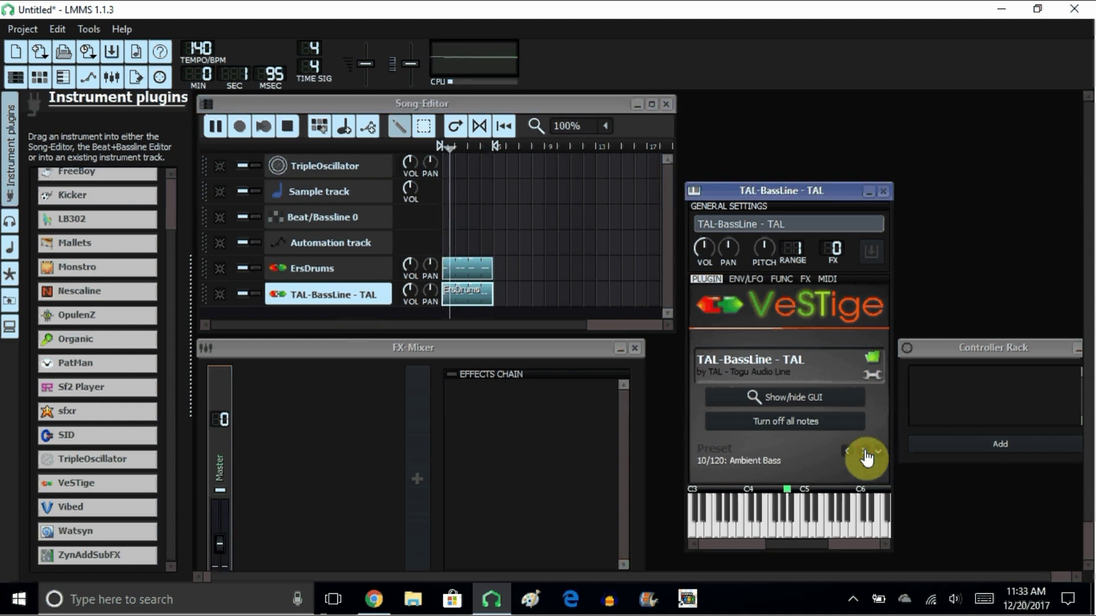
Step through the TAL-BassLine presets to 18, Square PW Lead, auditioning them with ErsDrums
{"action": "left_click", "coordinate": [865, 452]}
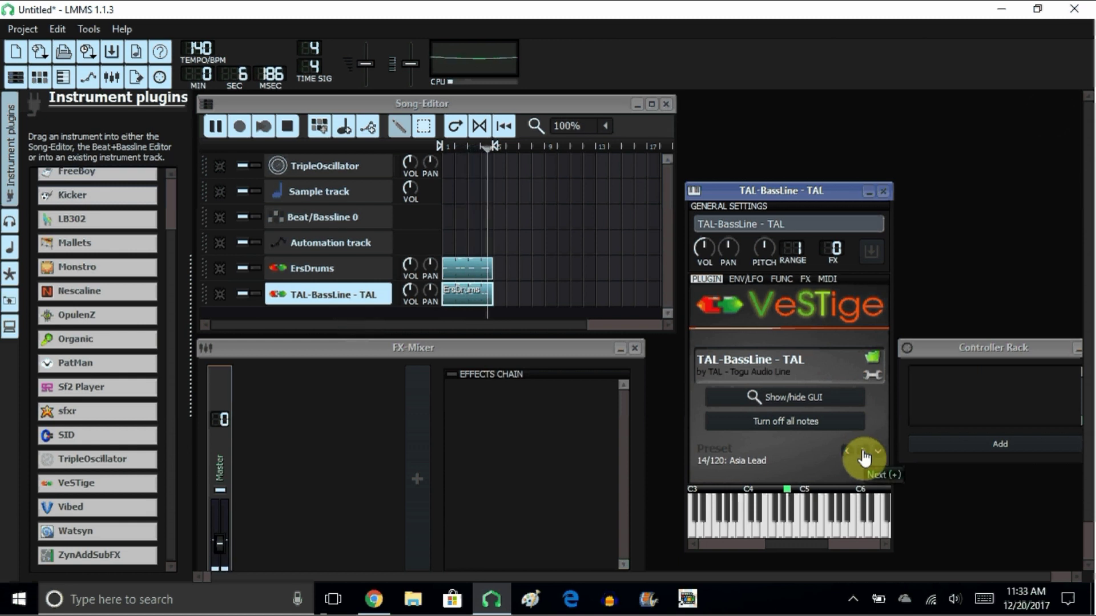
{"action": "left_click", "coordinate": [865, 452]}
{"action": "left_click", "coordinate": [864, 454]}
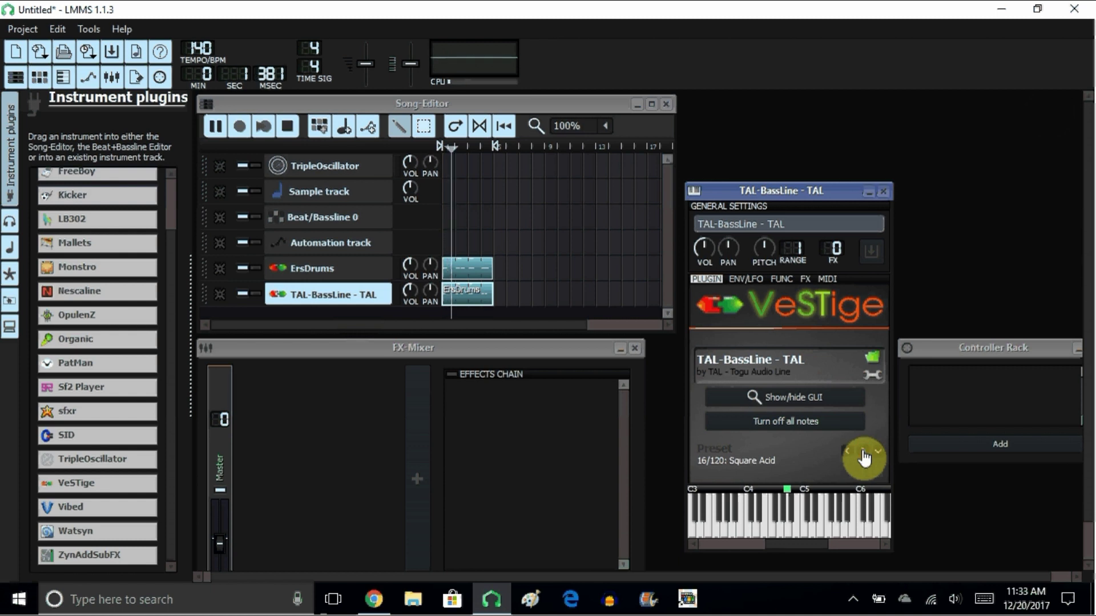
{"action": "left_click", "coordinate": [863, 453]}
{"action": "left_click", "coordinate": [864, 456]}
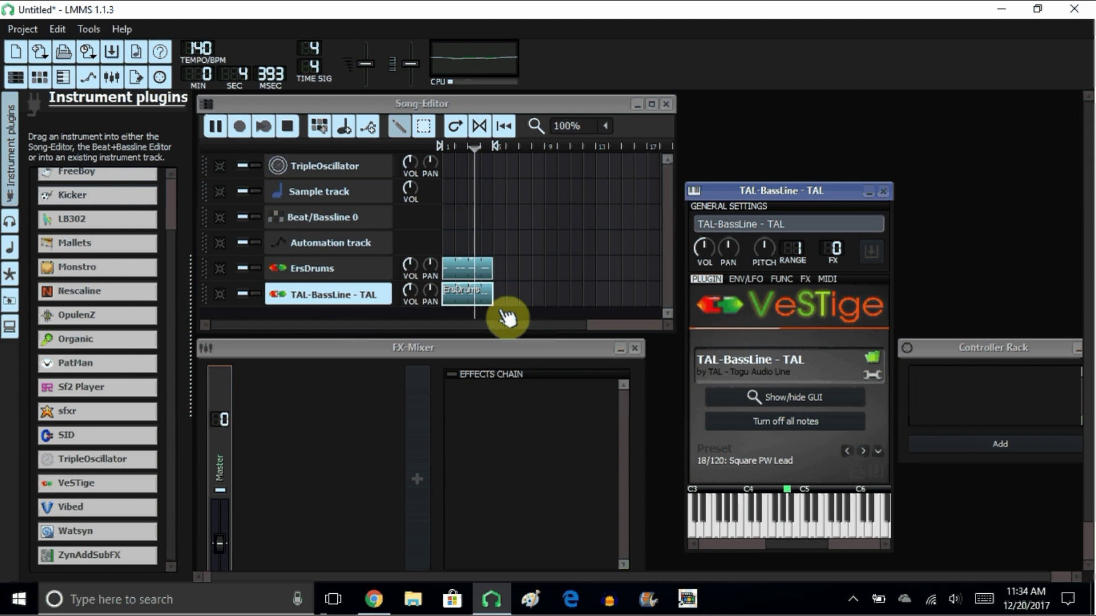
Review the TAL-BassLine pattern in the piano roll, close it, and step through the presets to 23, Noisy Osc
{"action": "double_click", "coordinate": [465, 294]}
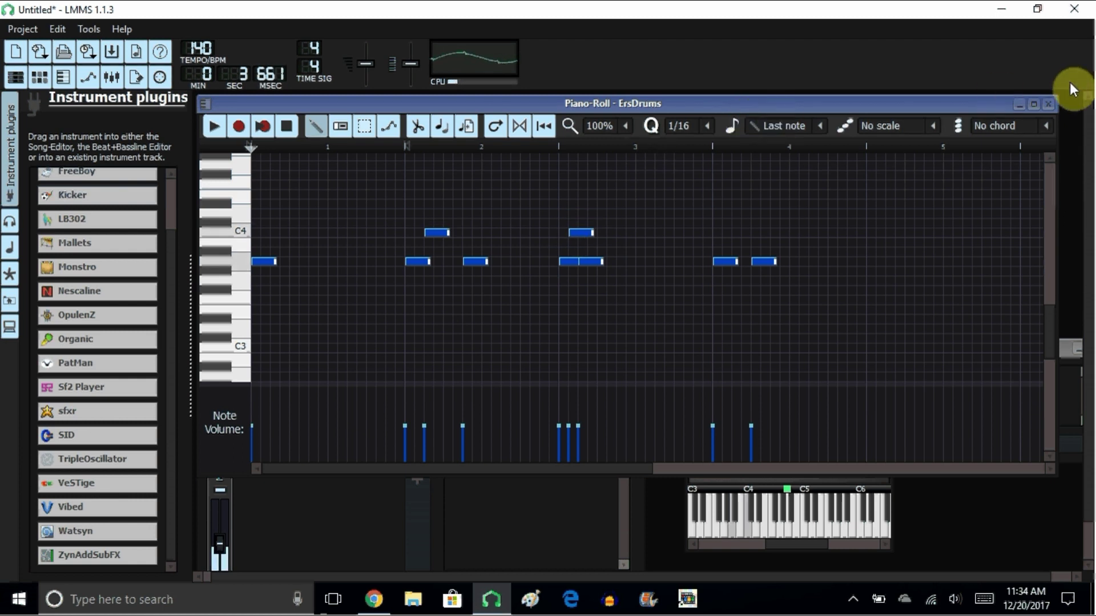
{"action": "left_click", "coordinate": [1049, 105]}
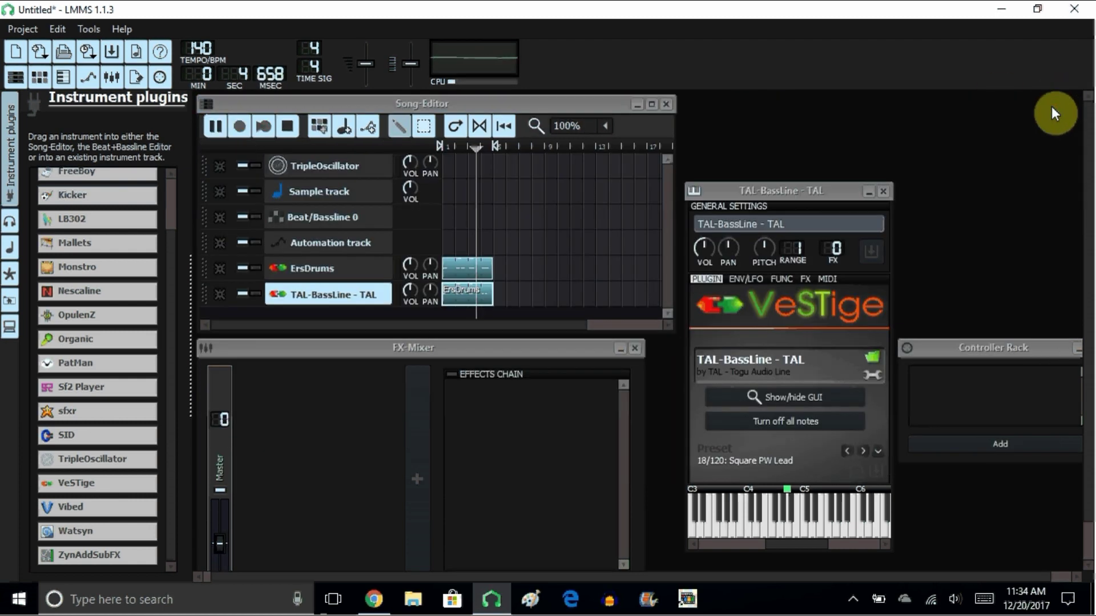
{"action": "left_click", "coordinate": [864, 451]}
{"action": "left_click", "coordinate": [863, 451]}
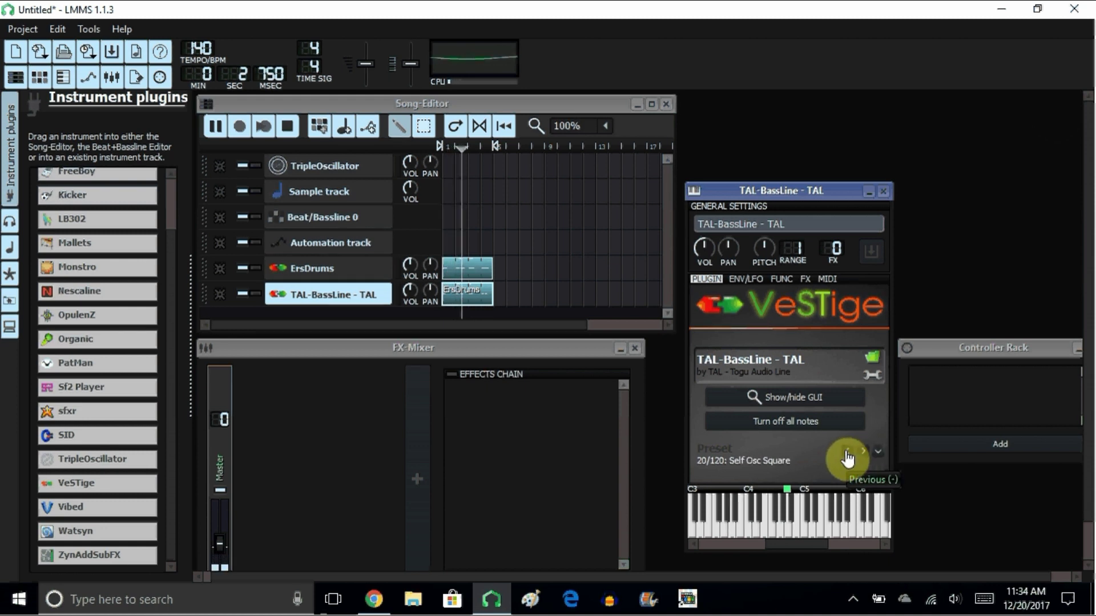
{"action": "left_click", "coordinate": [862, 451]}
{"action": "left_click", "coordinate": [862, 451]}
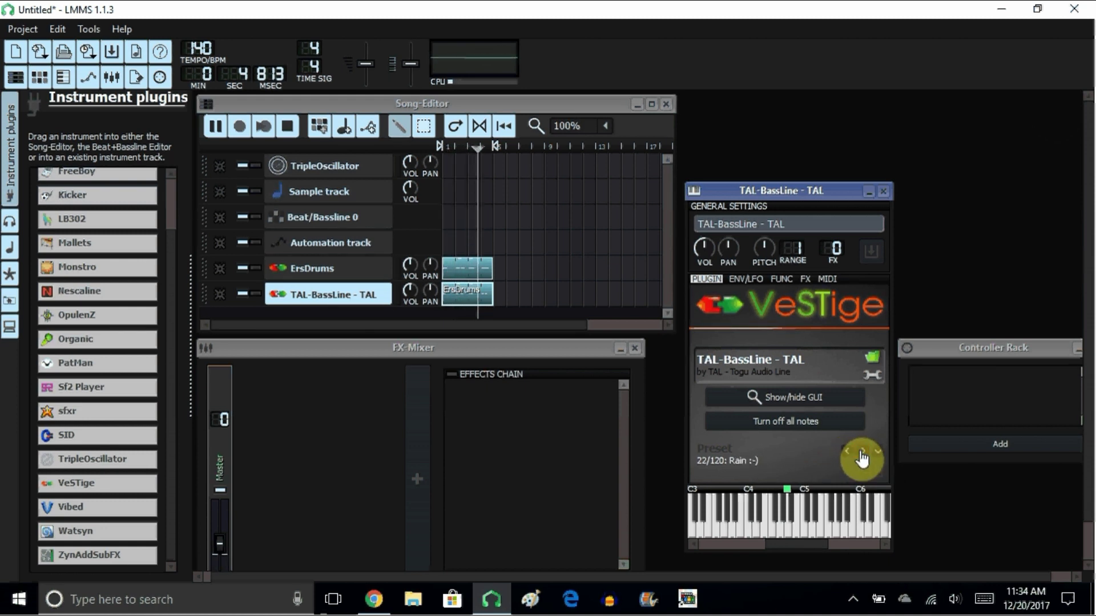
{"action": "left_click", "coordinate": [862, 452]}
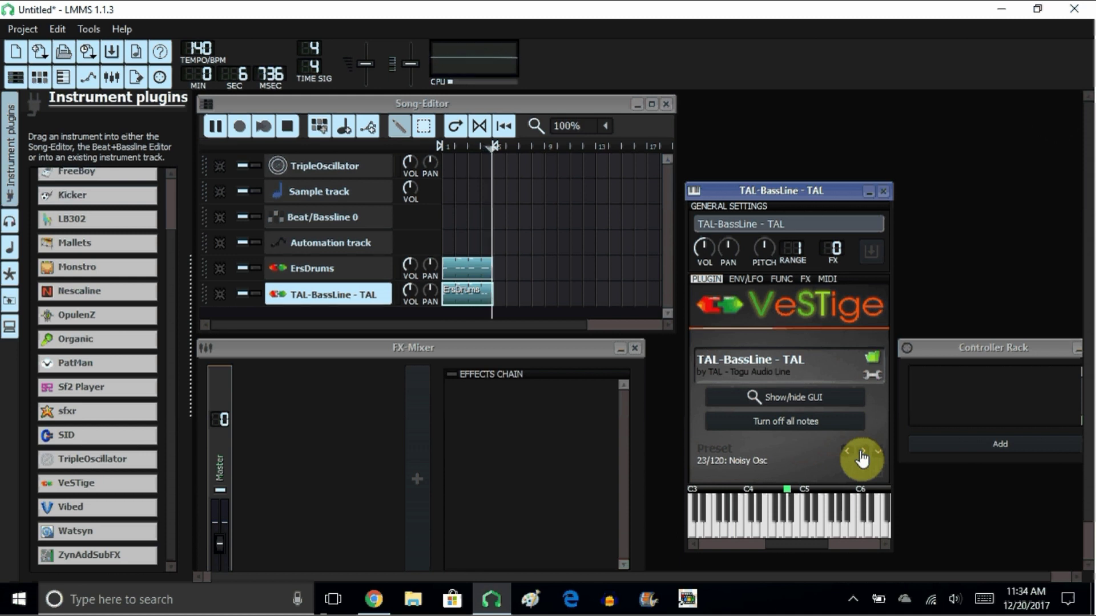
Step the TAL-BassLine presets back to 15, Acid Saw (Move VCF Enf), and audition it with ErsDrums
{"action": "left_click", "coordinate": [848, 451]}
{"action": "left_click", "coordinate": [848, 451]}
{"action": "left_click", "coordinate": [848, 451]}
{"action": "left_click", "coordinate": [848, 451]}
{"action": "left_click", "coordinate": [847, 451]}
{"action": "left_click", "coordinate": [848, 452]}
{"action": "left_click", "coordinate": [848, 452]}
{"action": "left_click", "coordinate": [848, 452]}
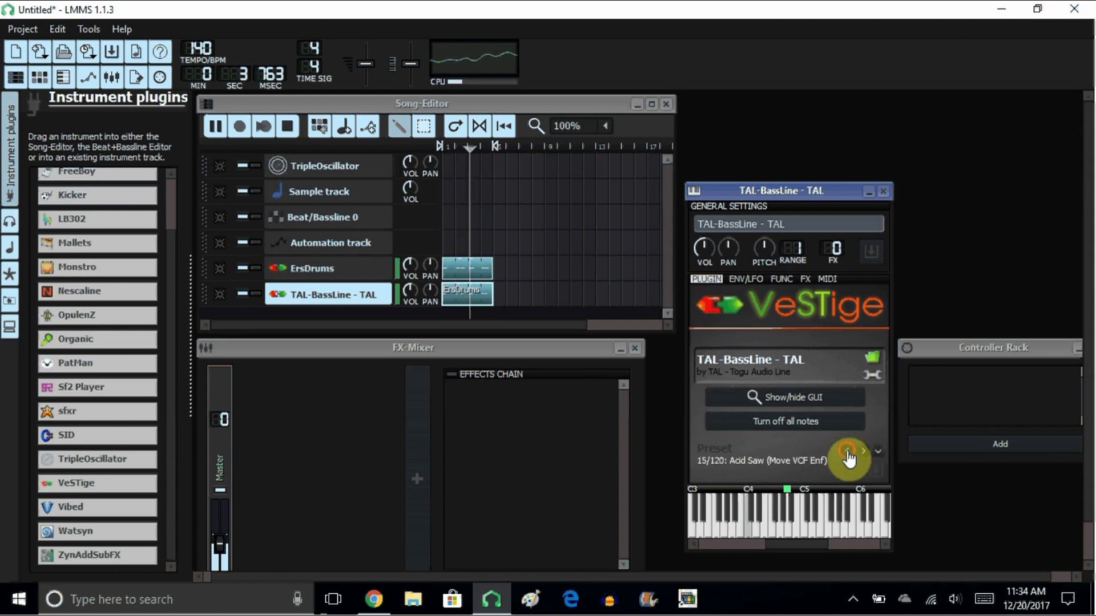
{"action": "left_click", "coordinate": [848, 452]}
{"action": "left_click", "coordinate": [862, 451]}
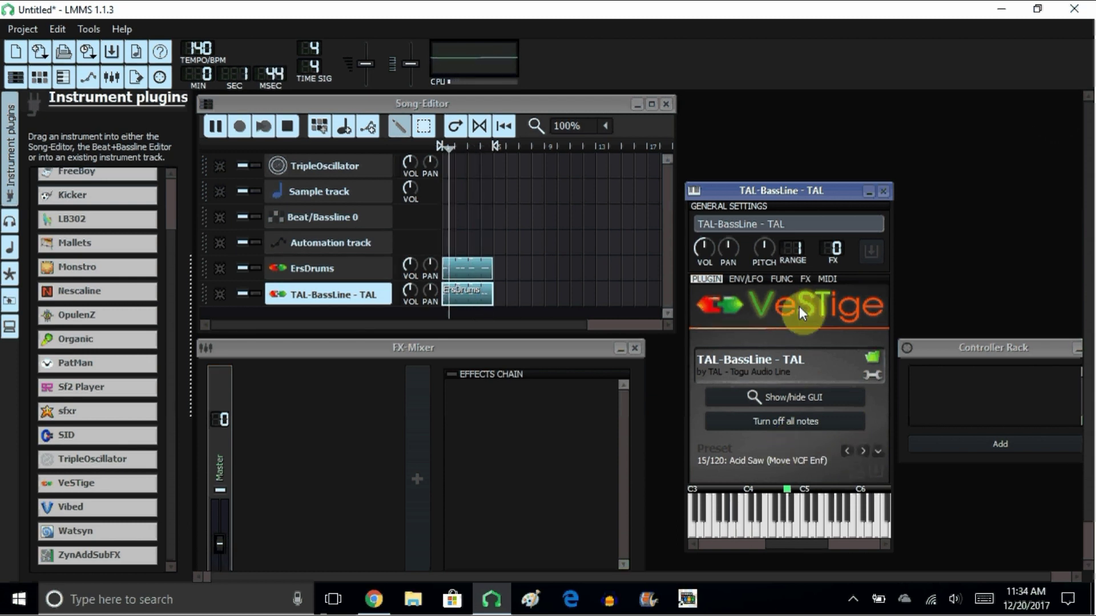
Stop playback, add a new VeSTige track below TAL-BassLine, and open its instrument window
{"action": "left_click", "coordinate": [220, 296]}
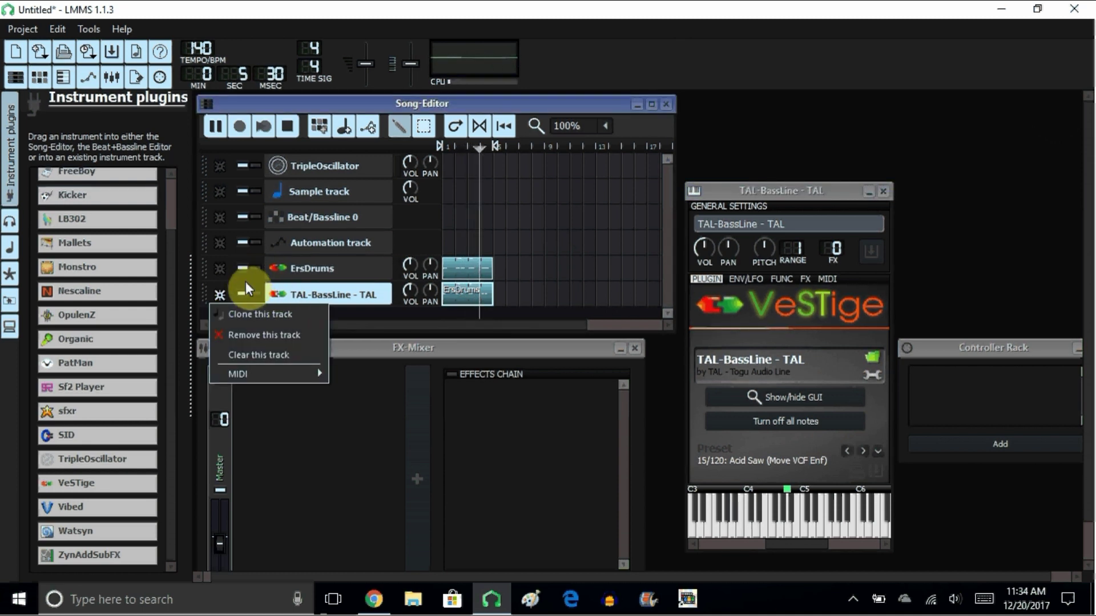
{"action": "left_click", "coordinate": [284, 125]}
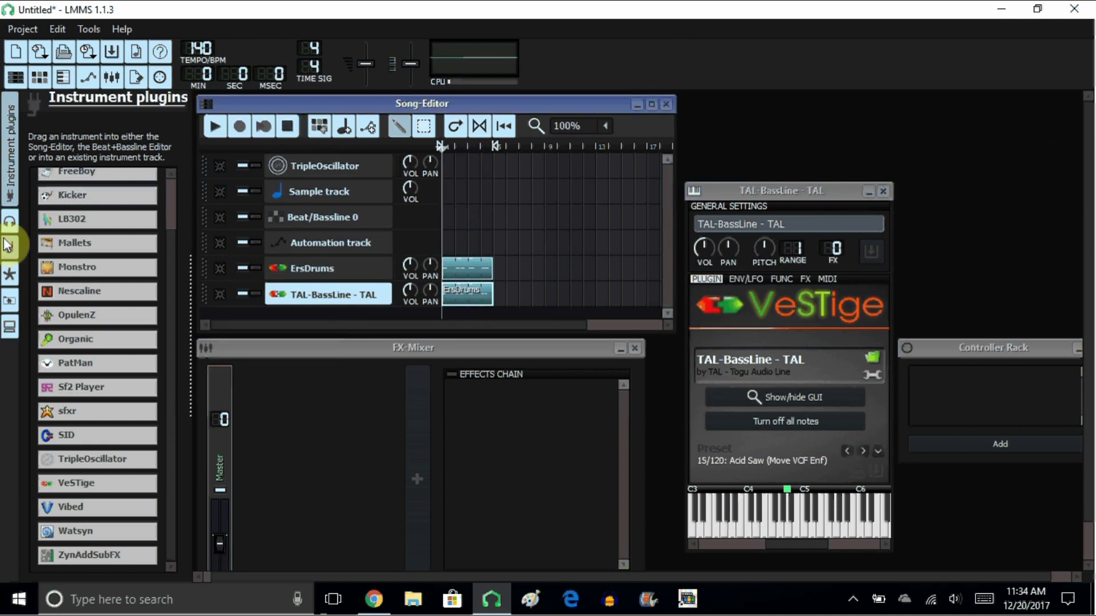
{"action": "left_click_drag", "start_coordinate": [65, 484], "coordinate": [218, 314]}
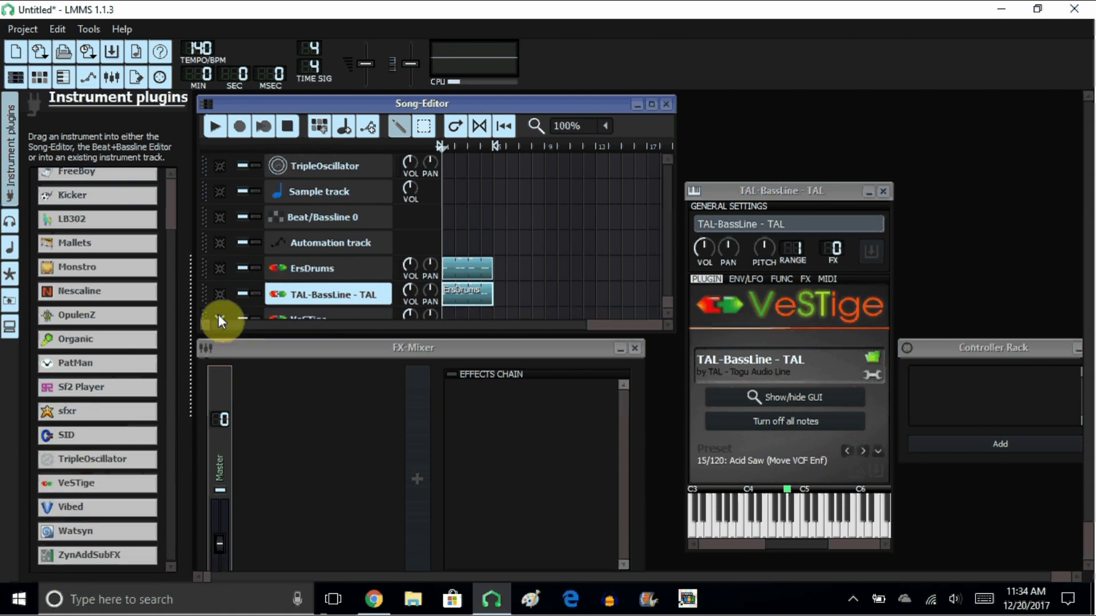
{"action": "left_click", "coordinate": [354, 315]}
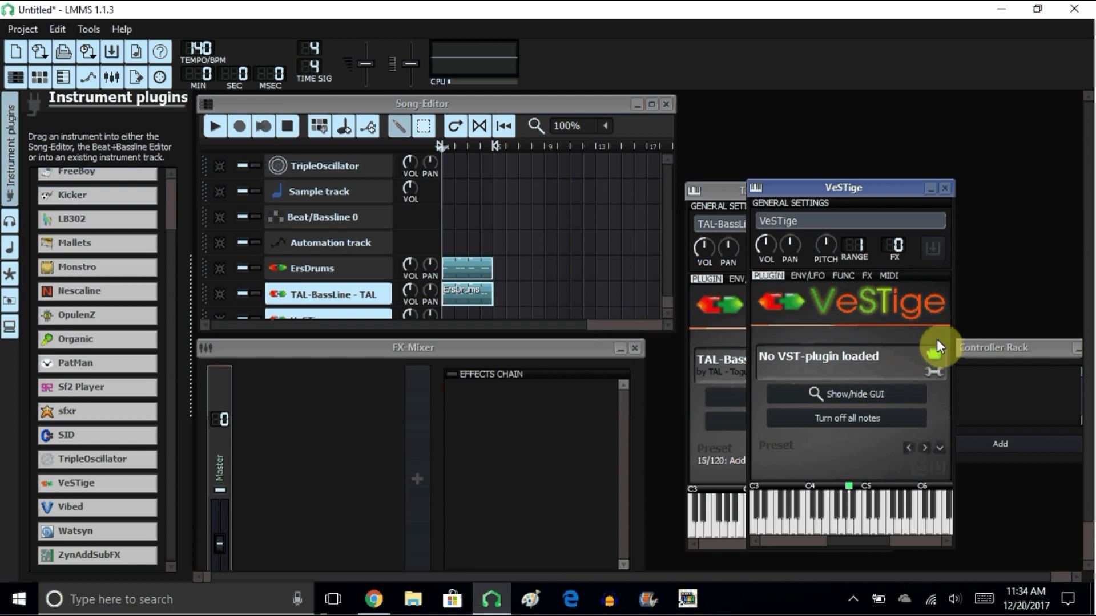
Load TAL-Elek7ro-II.dll from the bass vst folder into the new VeSTige track
{"action": "left_click", "coordinate": [935, 360]}
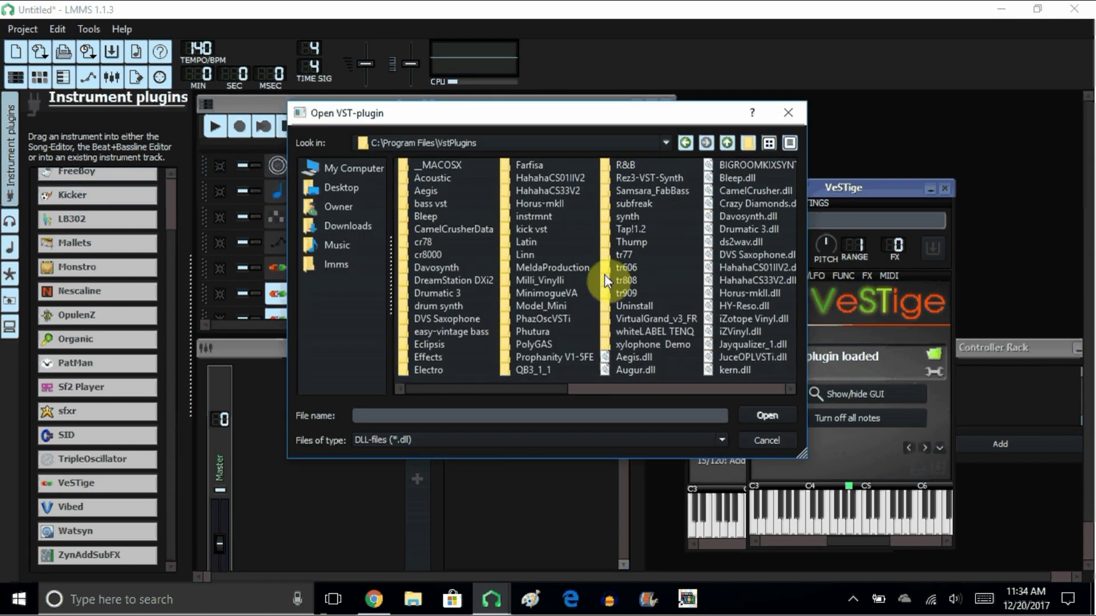
{"action": "double_click", "coordinate": [422, 204]}
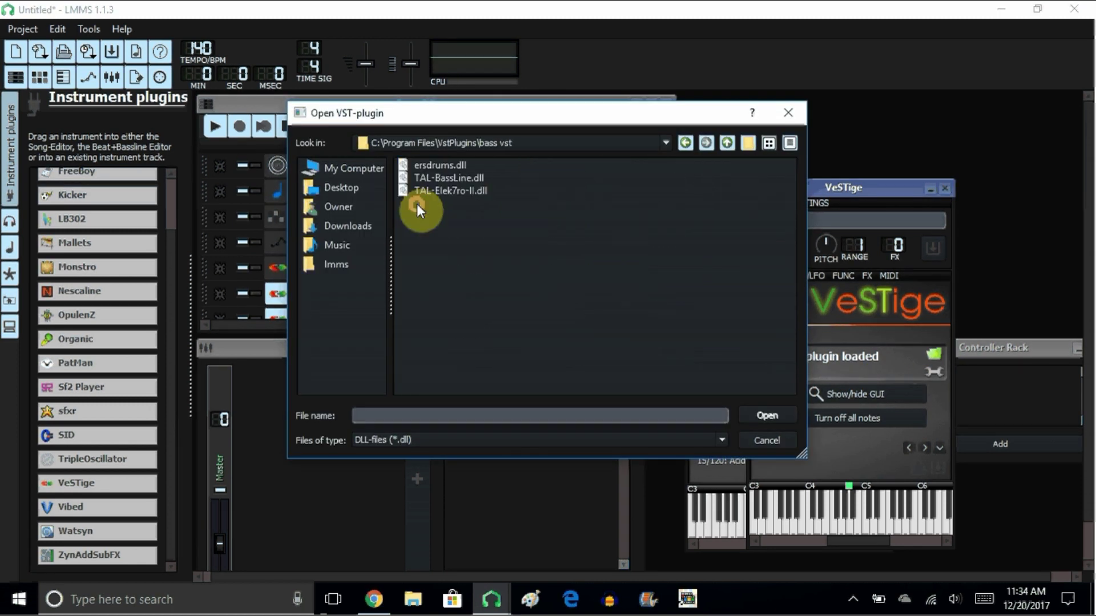
{"action": "double_click", "coordinate": [440, 191]}
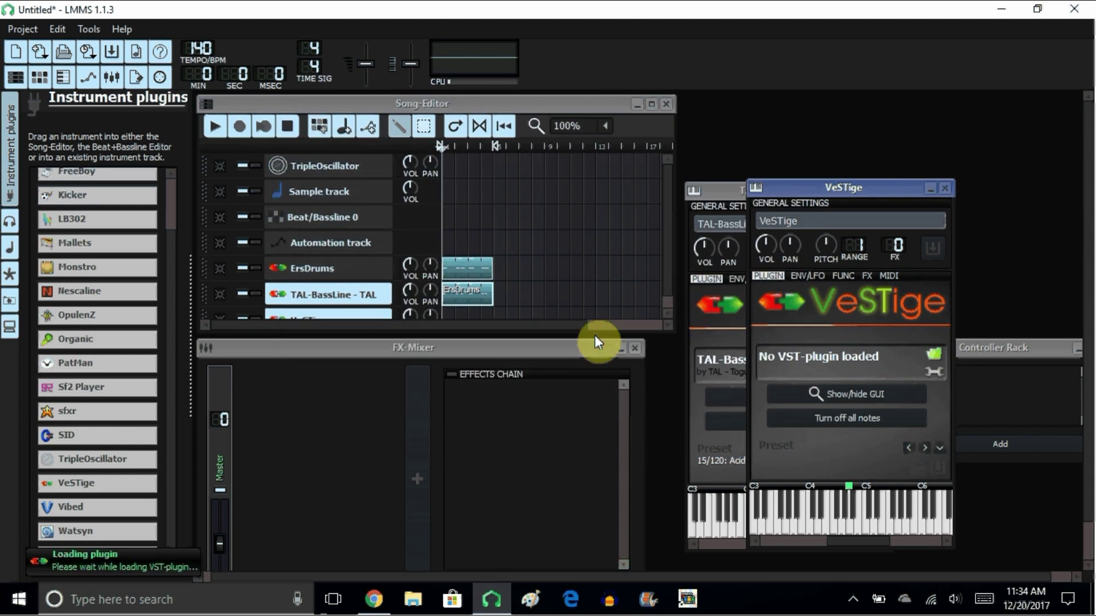
Hide the TAL-Elek7ro plugin interface, and look over its full preset list without choosing one
{"action": "left_click_drag", "start_coordinate": [920, 107], "coordinate": [632, 173]}
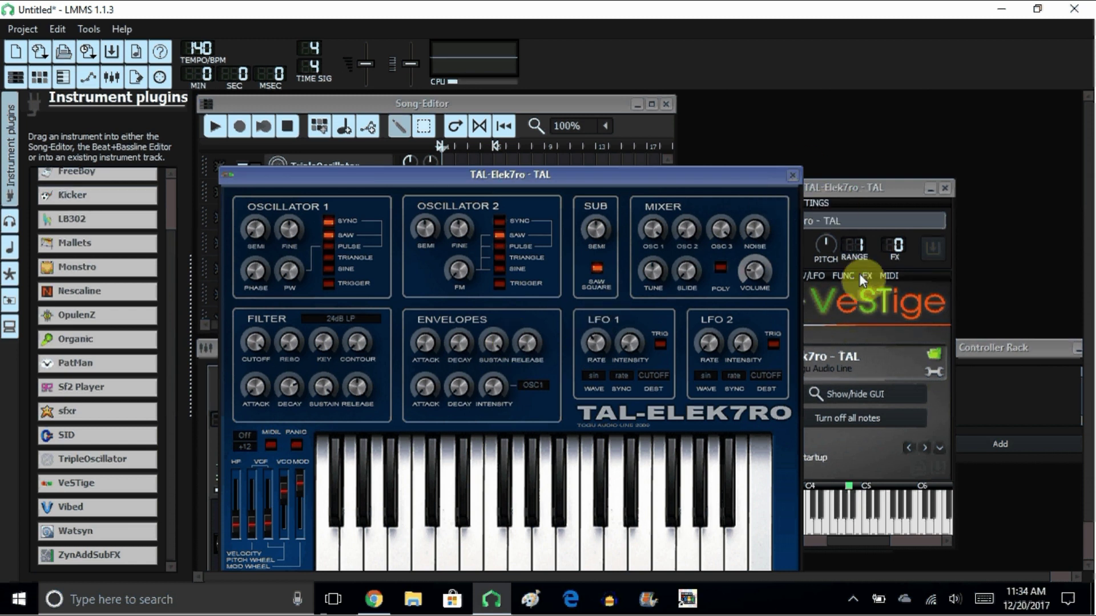
{"action": "left_click", "coordinate": [854, 395]}
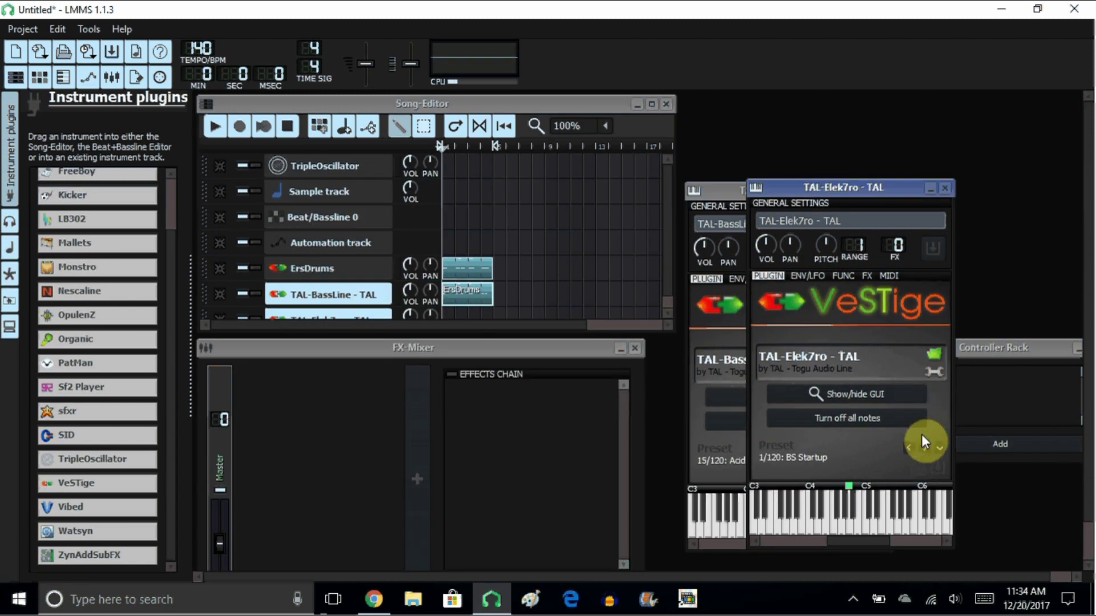
{"action": "left_click", "coordinate": [940, 446]}
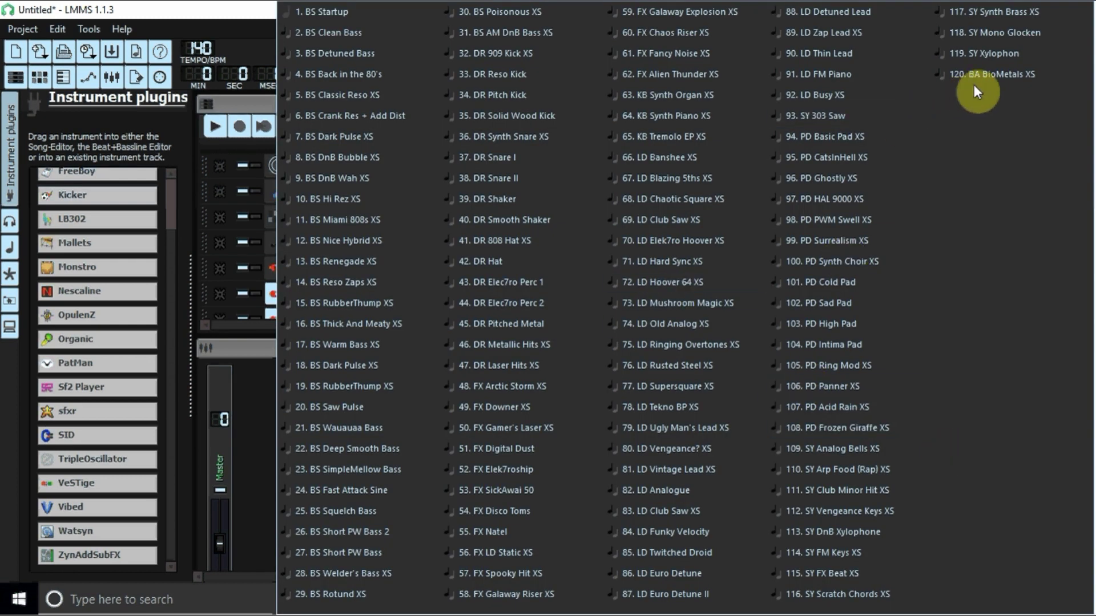
{"action": "left_click", "coordinate": [224, 10]}
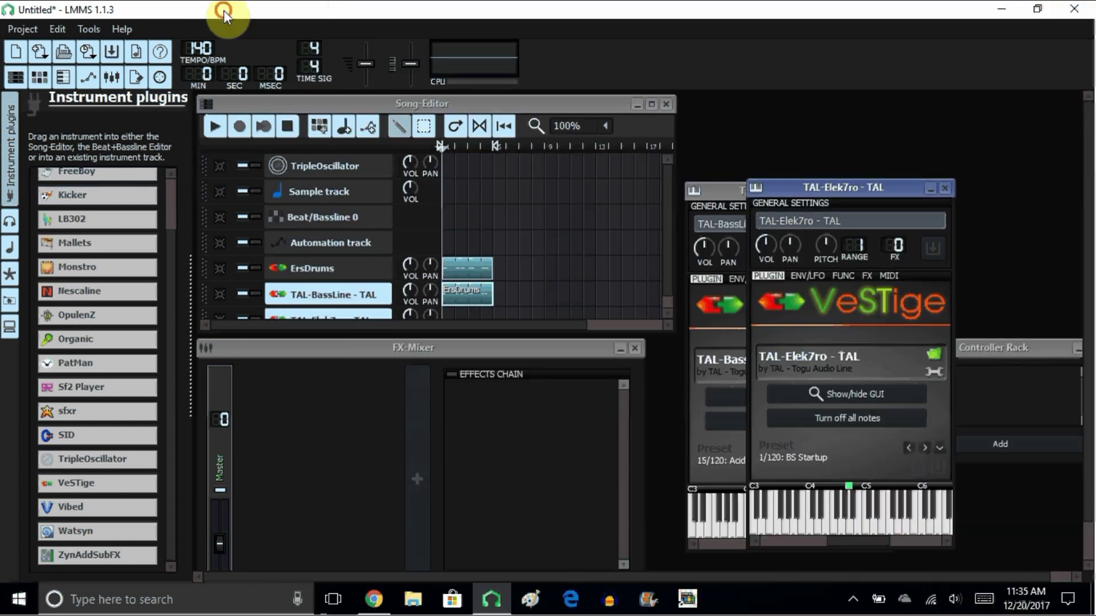
Copy the TAL-BassLine pattern and paste it at the start of the TAL-Elek7ro track
{"action": "right_click", "coordinate": [460, 295]}
{"action": "left_click", "coordinate": [498, 367]}
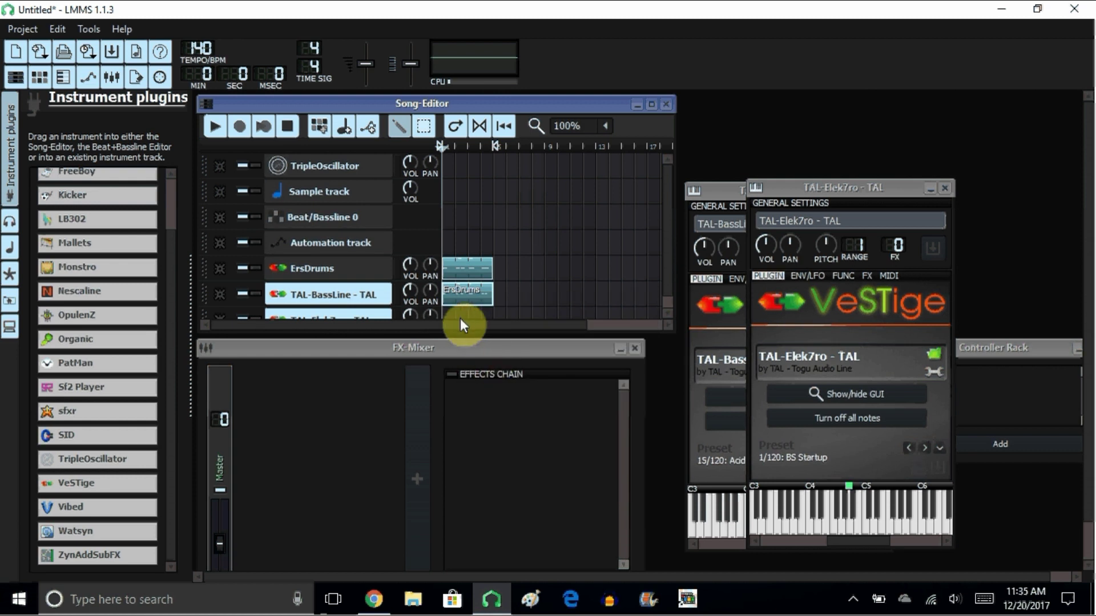
{"action": "right_click", "coordinate": [447, 309]}
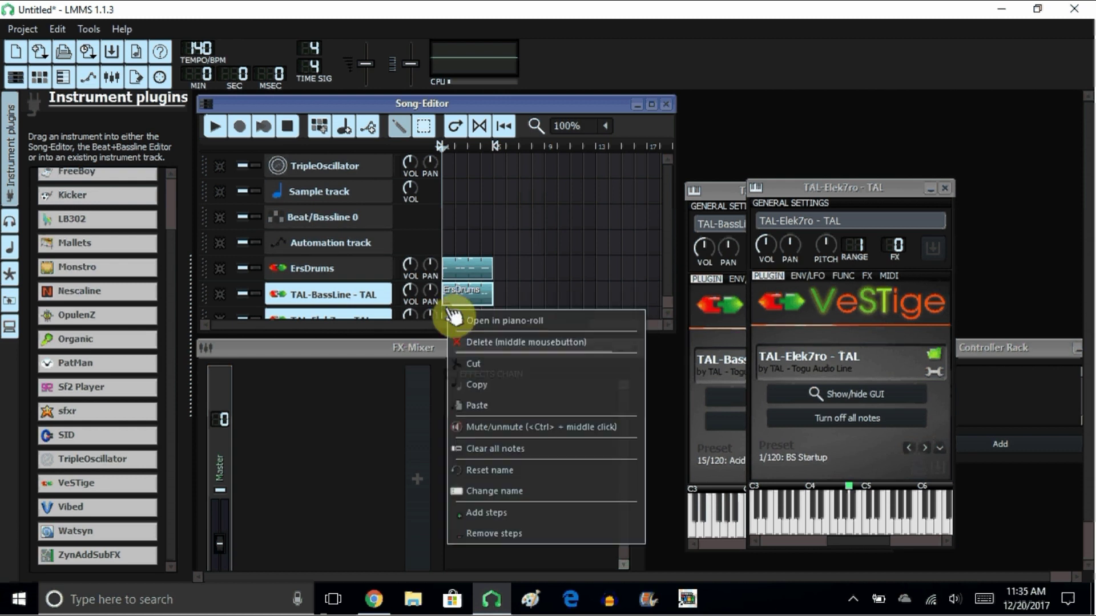
{"action": "left_click", "coordinate": [470, 405]}
Mute the TAL-BassLine and ErsDrums tracks, and close the TAL-BassLine instrument window
{"action": "left_click", "coordinate": [243, 293]}
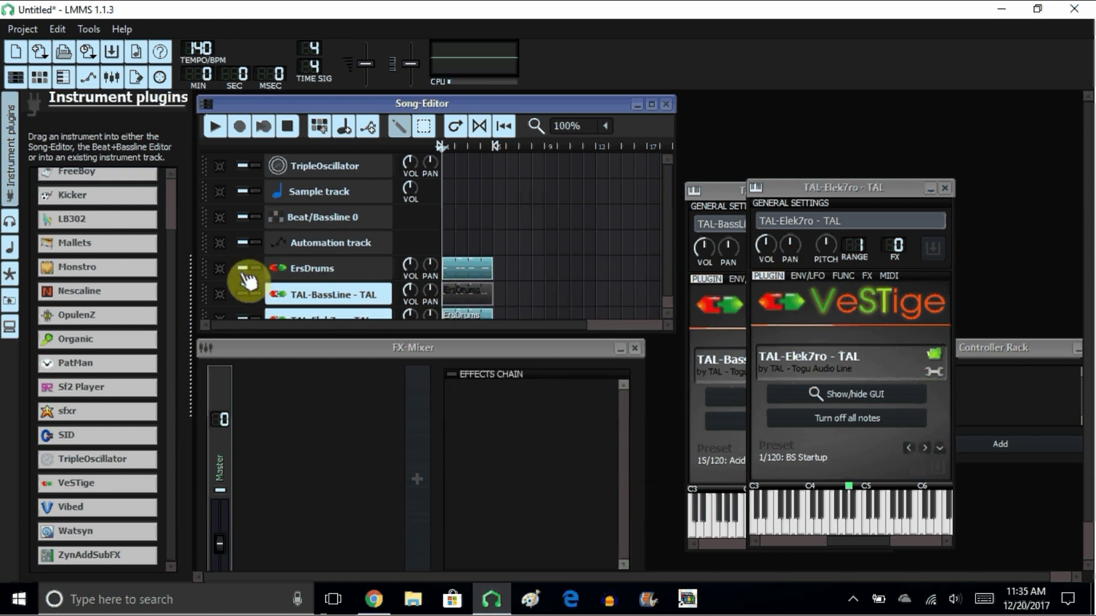
{"action": "left_click", "coordinate": [242, 267]}
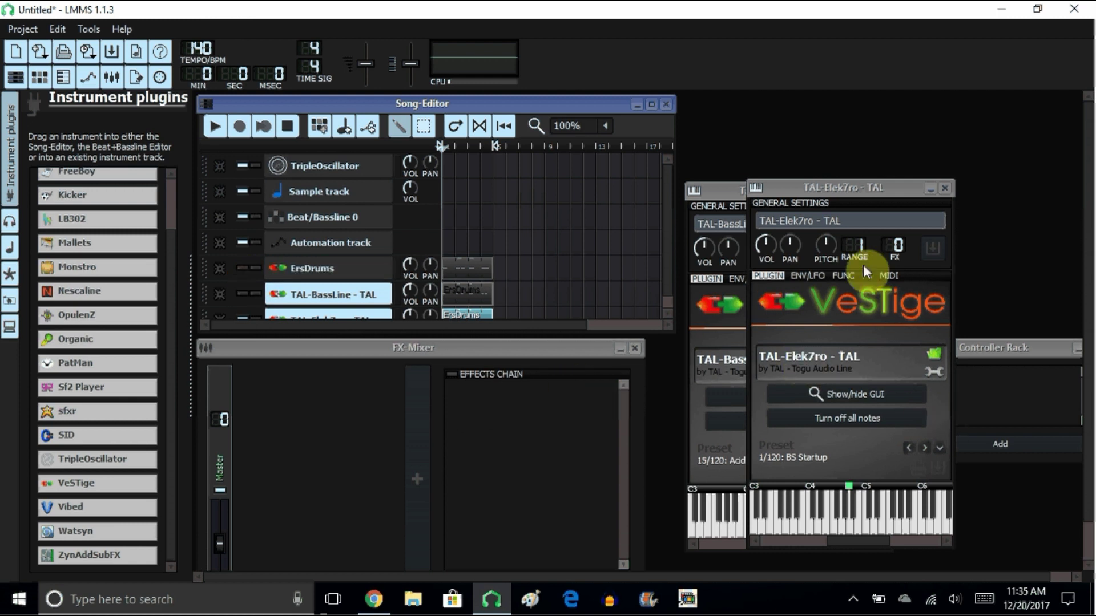
{"action": "left_click", "coordinate": [716, 187]}
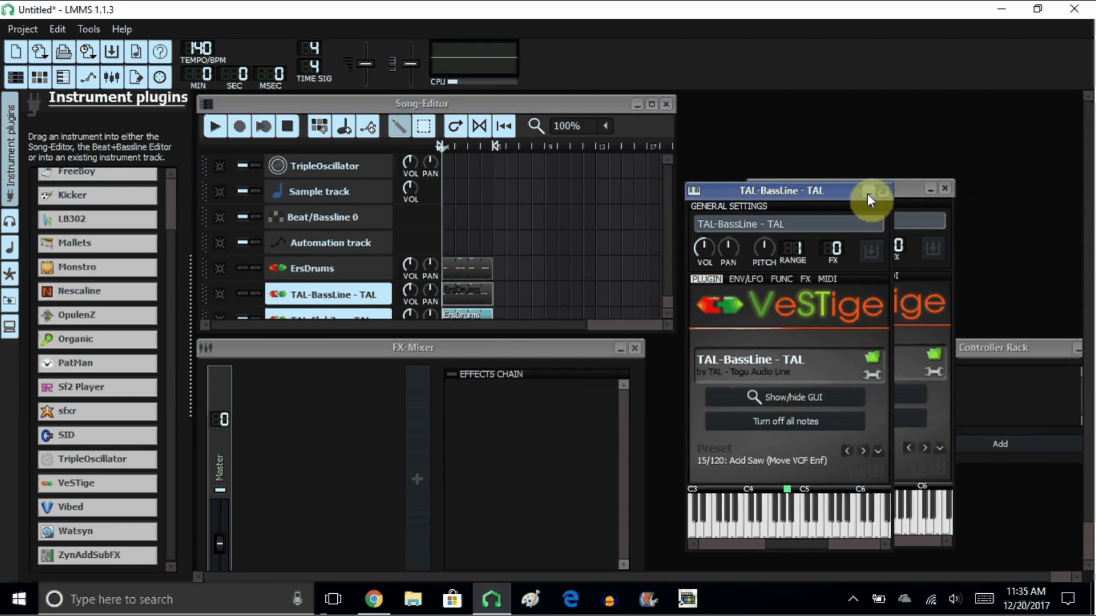
{"action": "left_click", "coordinate": [884, 190]}
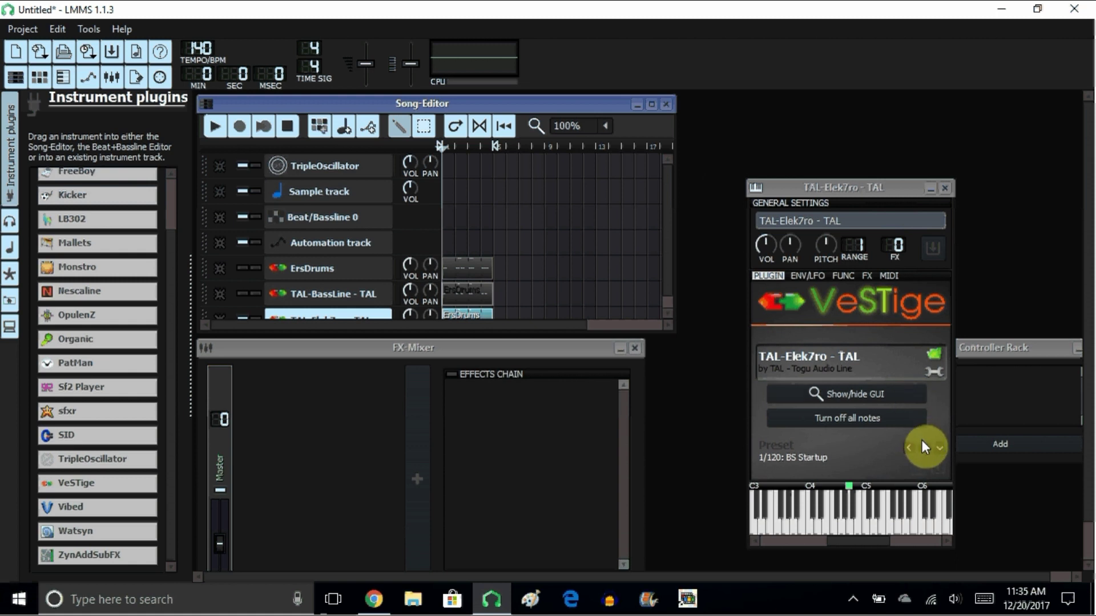
Play the song and step through the TAL-Elek7ro presets to 4, BS Back in the 80's
{"action": "left_click", "coordinate": [222, 136]}
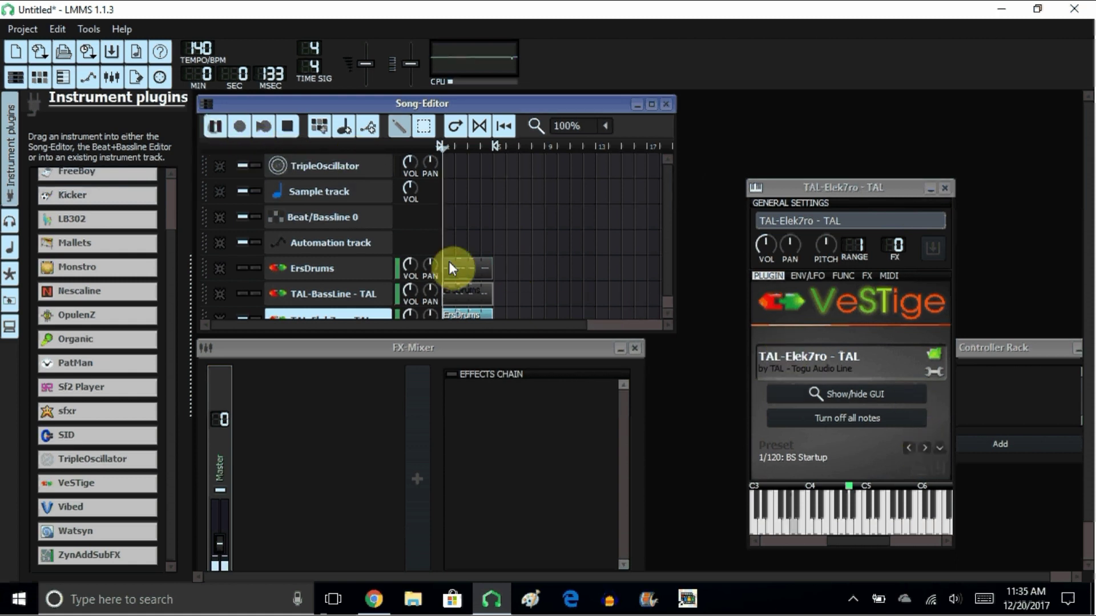
{"action": "left_click", "coordinate": [926, 453]}
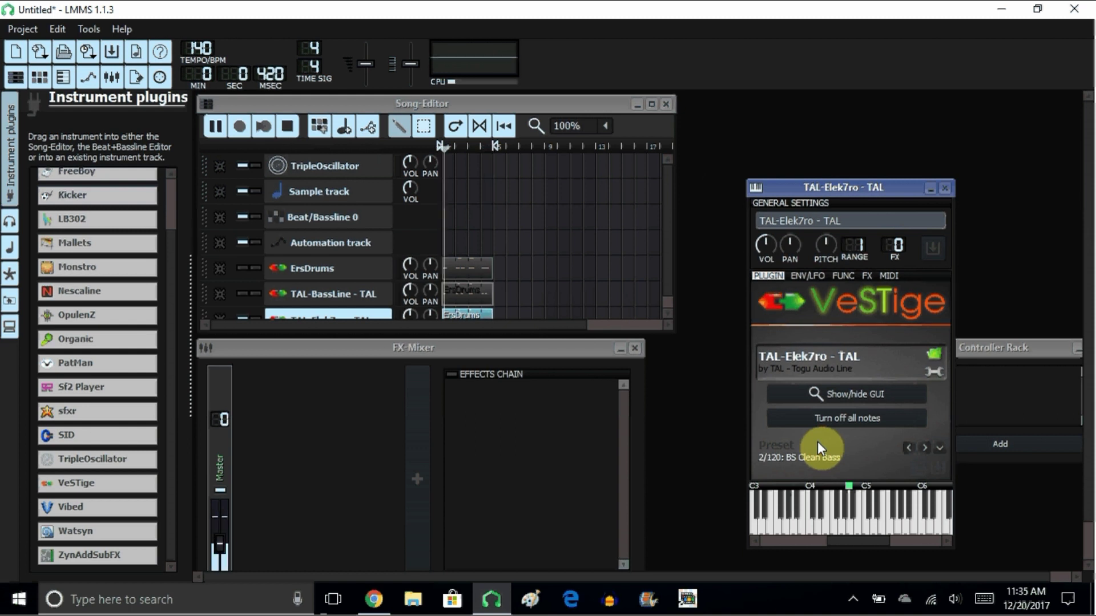
{"action": "left_click", "coordinate": [924, 449]}
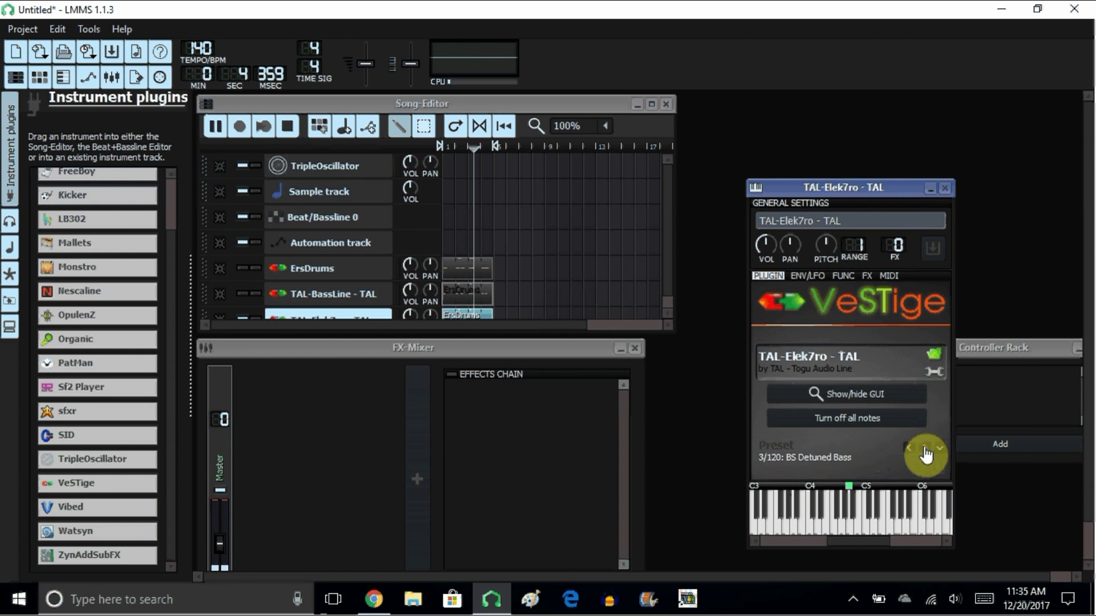
{"action": "left_click", "coordinate": [924, 449]}
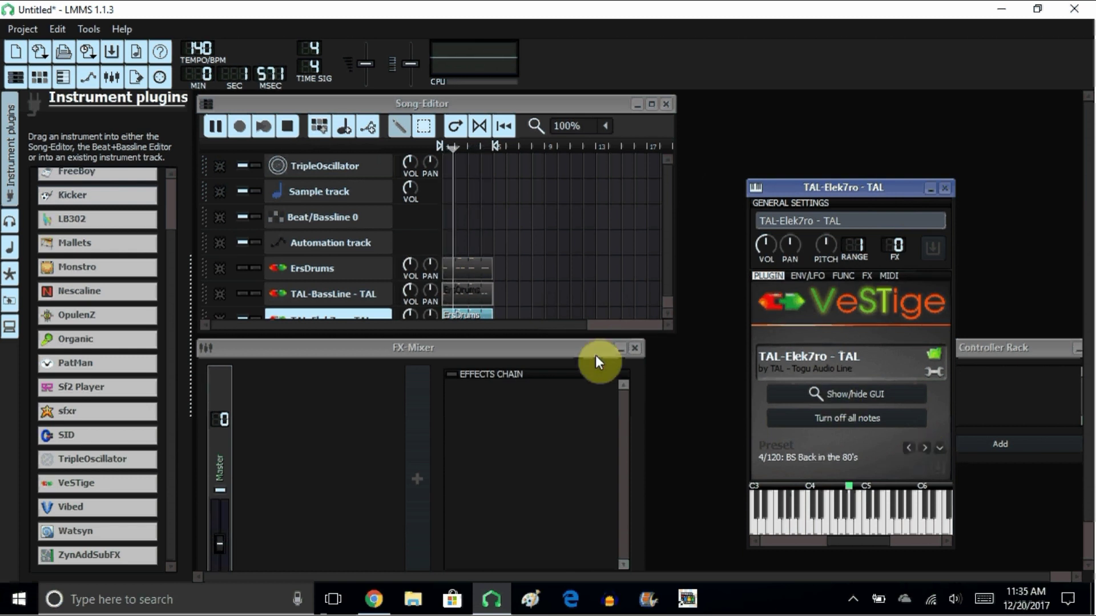
Open the TAL-Elek7ro pattern in the Piano-Roll, view its notes around C5, and close the editor
{"action": "double_click", "coordinate": [469, 314]}
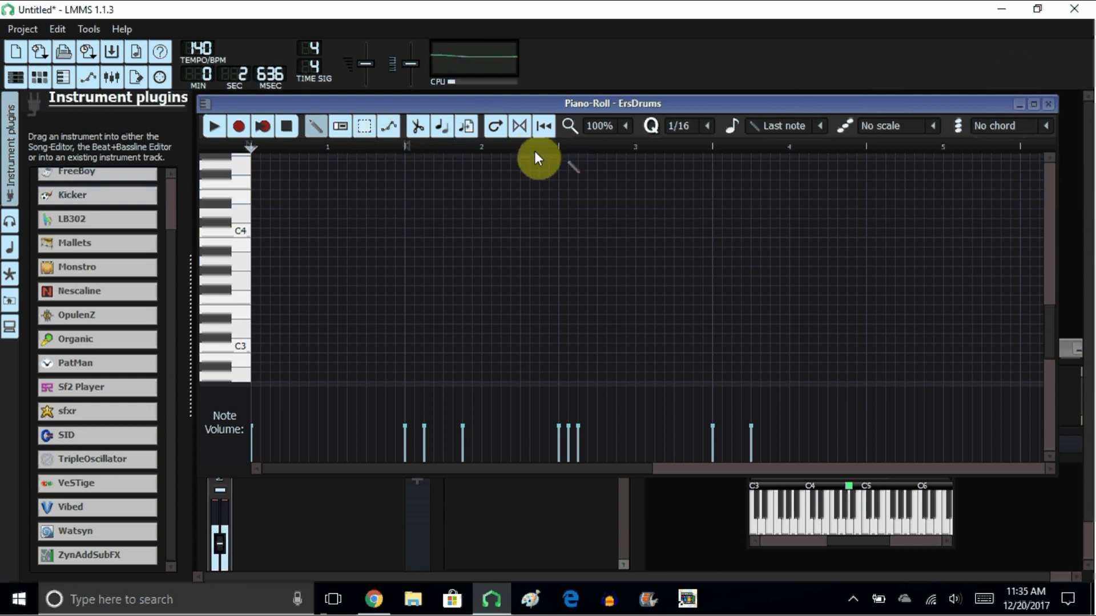
{"action": "left_click_drag", "start_coordinate": [1043, 326], "coordinate": [1048, 279]}
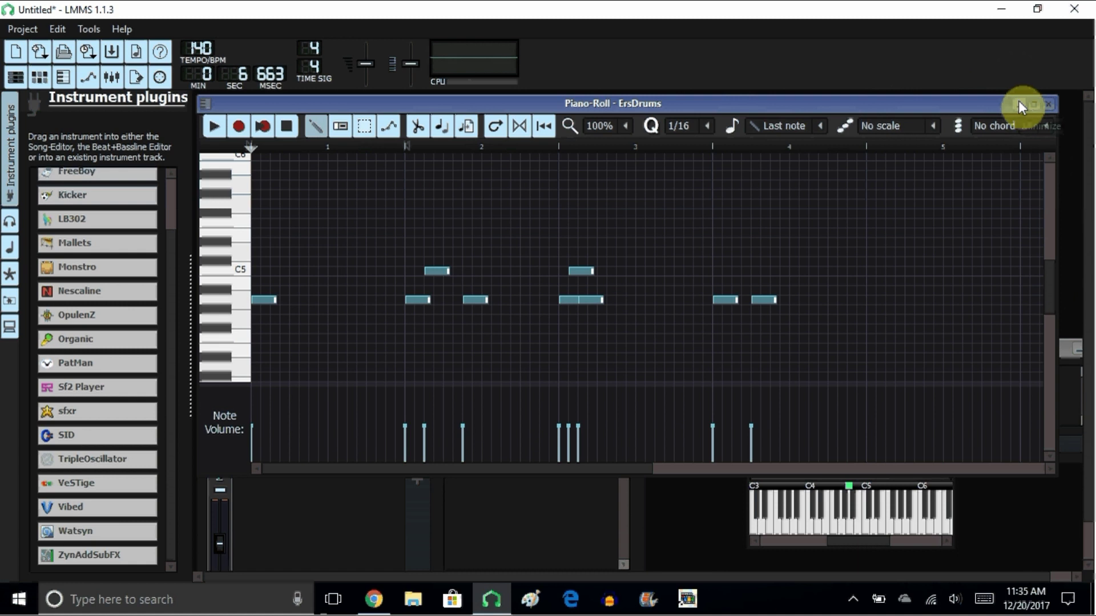
{"action": "left_click", "coordinate": [1048, 104]}
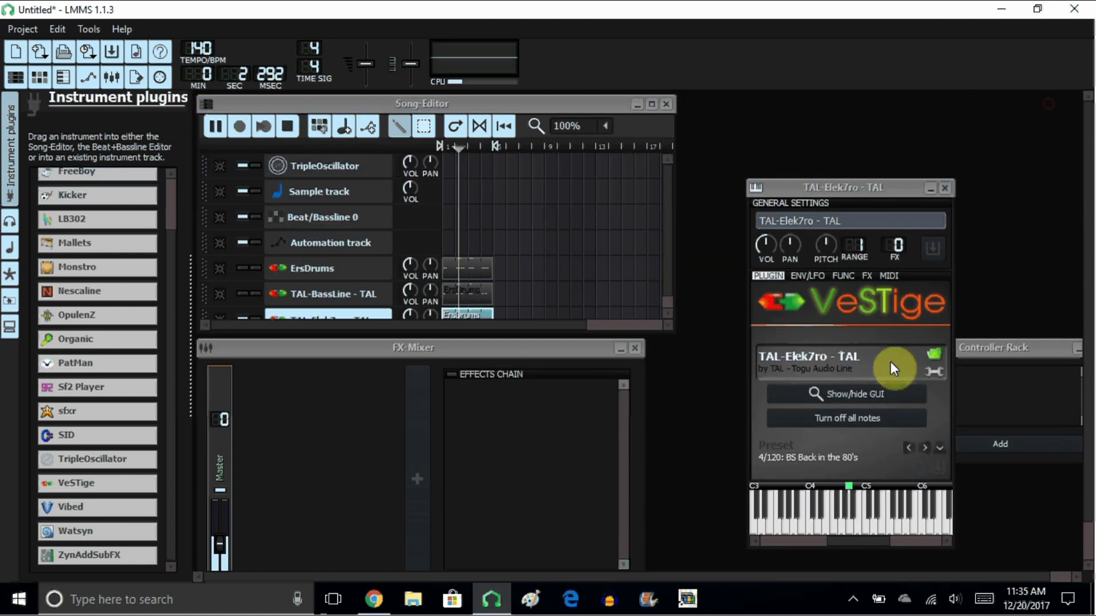
Step through the TAL-Elek7ro presets to 11, BS Miami 808s XS, and close the TAL-Elek7ro instrument window
{"action": "left_click", "coordinate": [924, 448]}
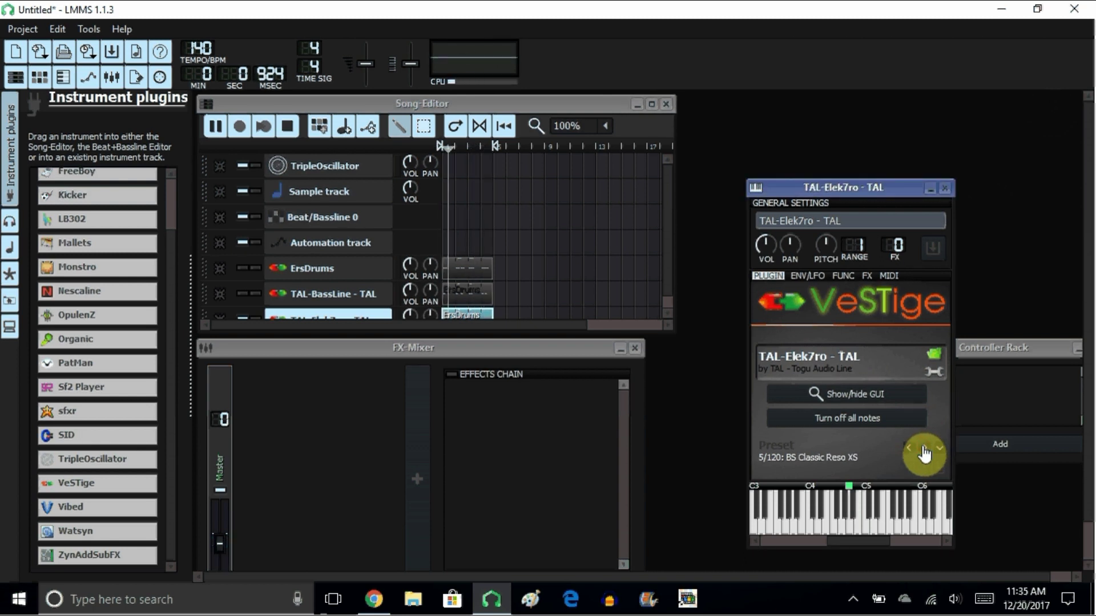
{"action": "left_click", "coordinate": [924, 448]}
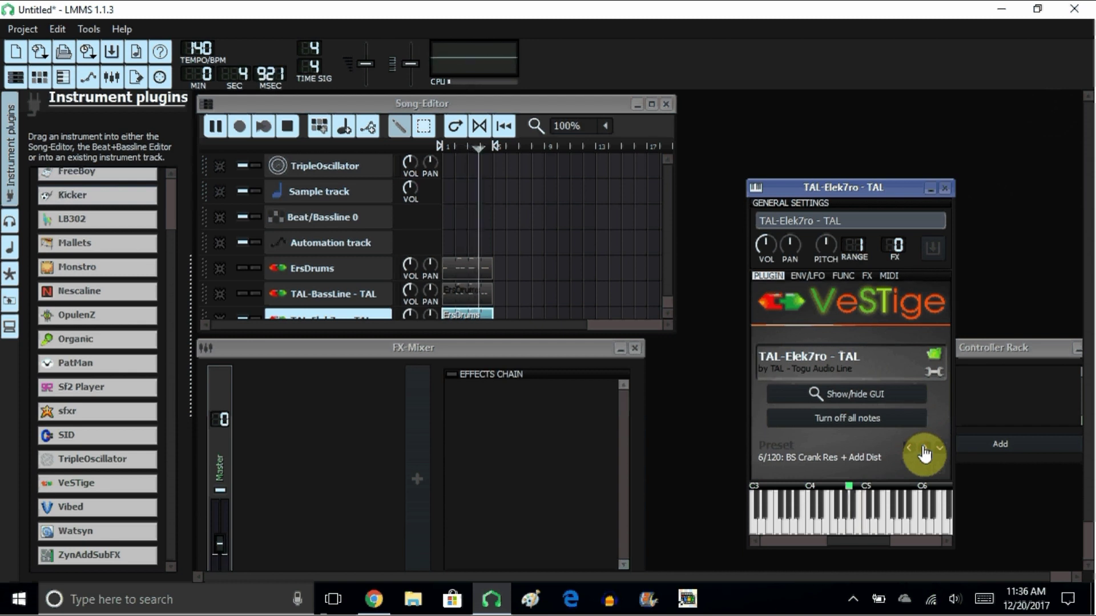
{"action": "left_click", "coordinate": [925, 453]}
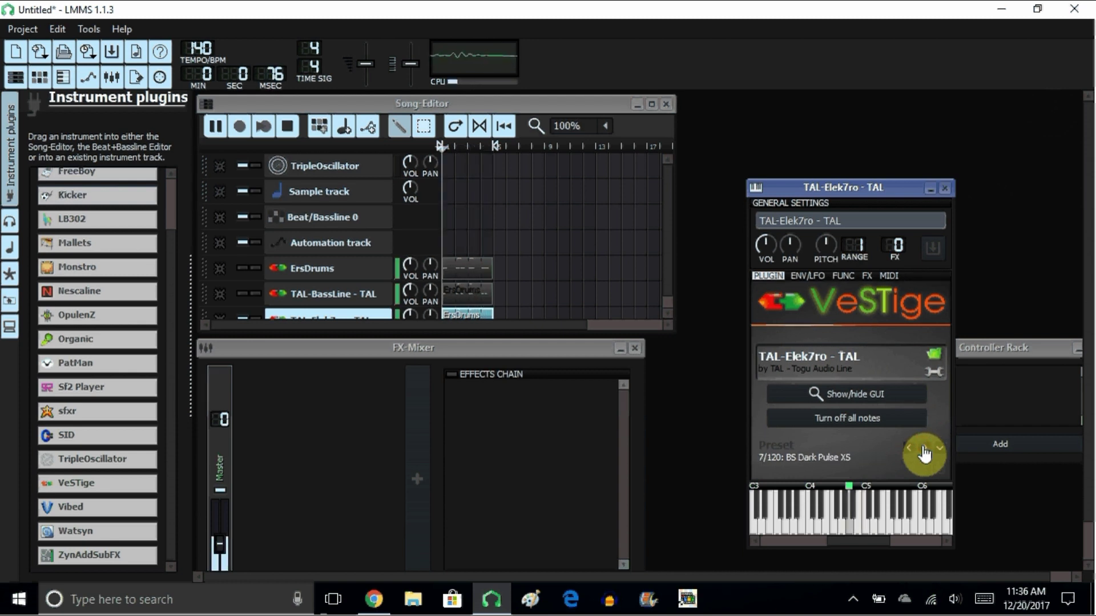
{"action": "left_click", "coordinate": [925, 452]}
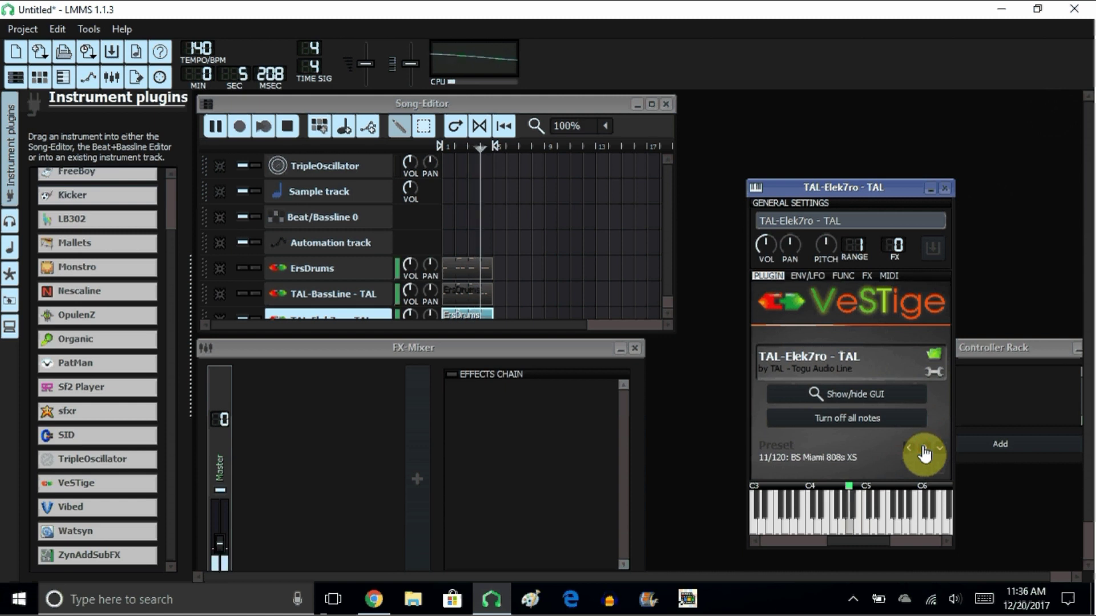
{"action": "left_click", "coordinate": [667, 275]}
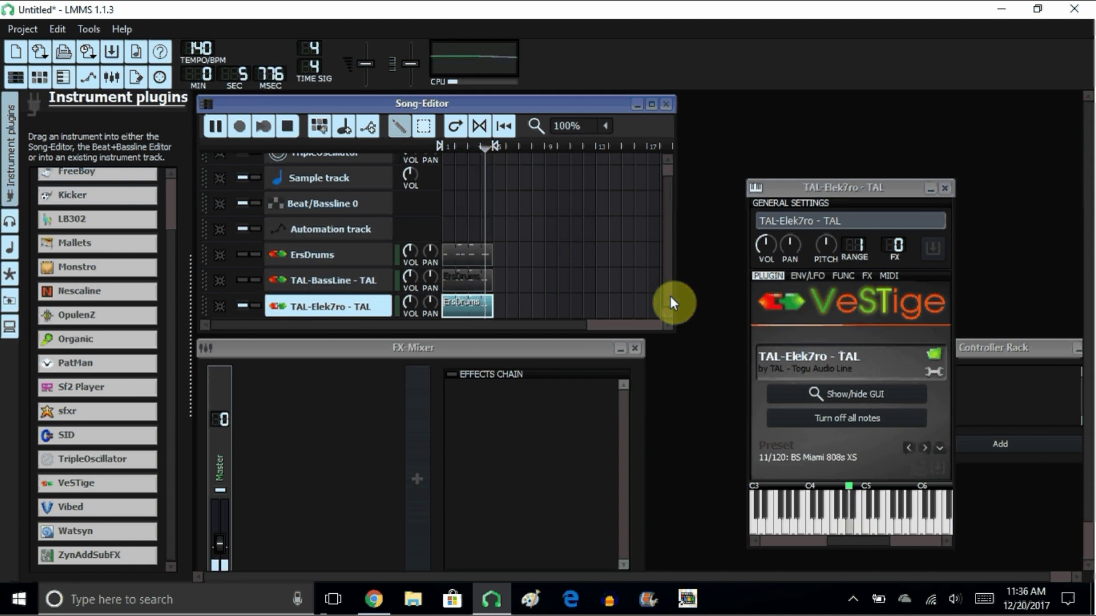
{"action": "key", "text": "Escape"}
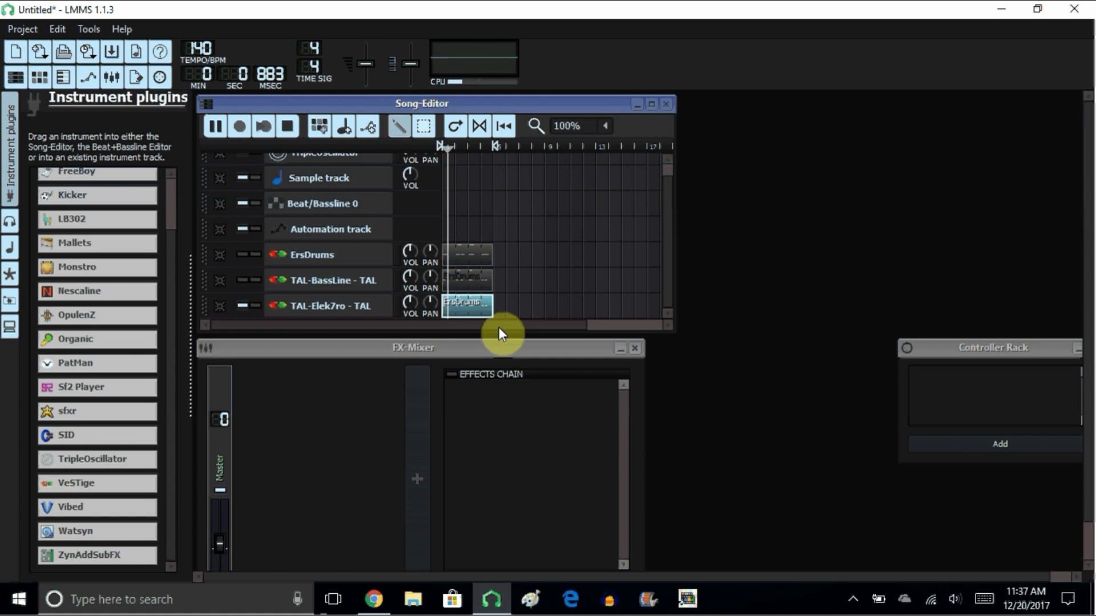